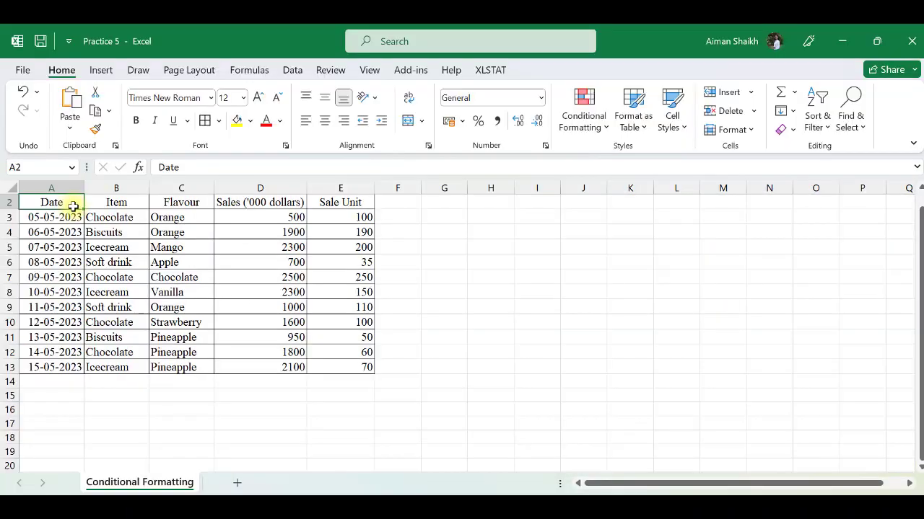
- Examine the sales table's Date, Item, Flavour, Sales and Sale Unit columns and the available Conditional Formatting rule types
{"action": "left_click_drag", "start_coordinate": [72, 204], "coordinate": [66, 361]}
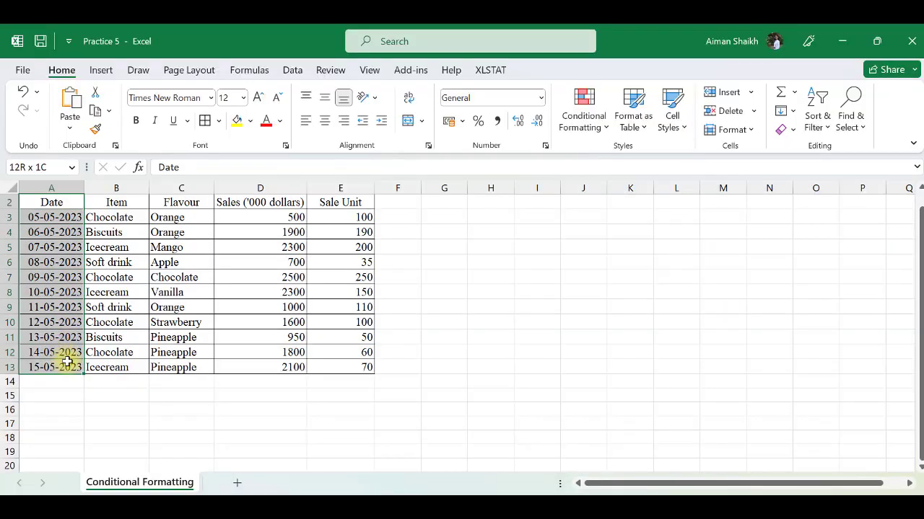
{"action": "left_click_drag", "start_coordinate": [117, 202], "coordinate": [120, 383]}
{"action": "left_click_drag", "start_coordinate": [192, 216], "coordinate": [180, 368]}
{"action": "left_click_drag", "start_coordinate": [262, 201], "coordinate": [269, 356]}
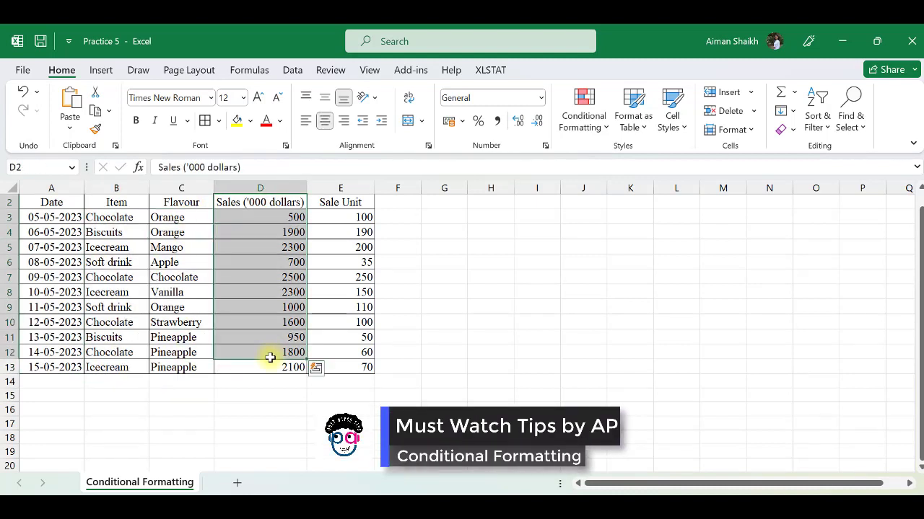
{"action": "left_click_drag", "start_coordinate": [361, 202], "coordinate": [356, 364]}
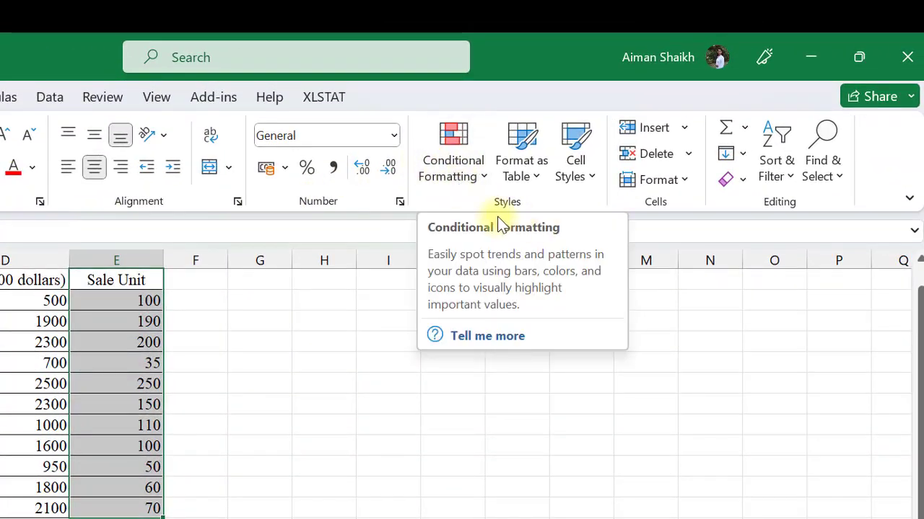
{"action": "left_click", "coordinate": [465, 189]}
{"action": "mouse_move", "coordinate": [670, 171]}
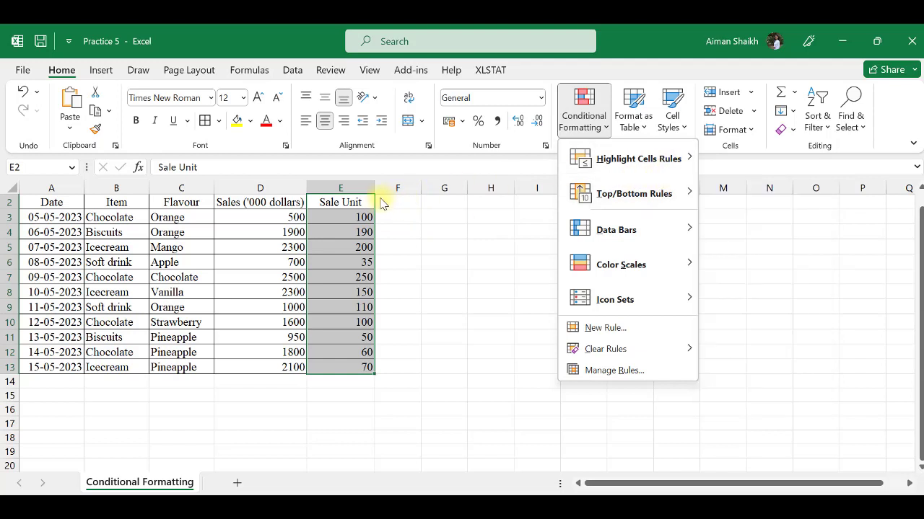
{"action": "left_click", "coordinate": [354, 195]}
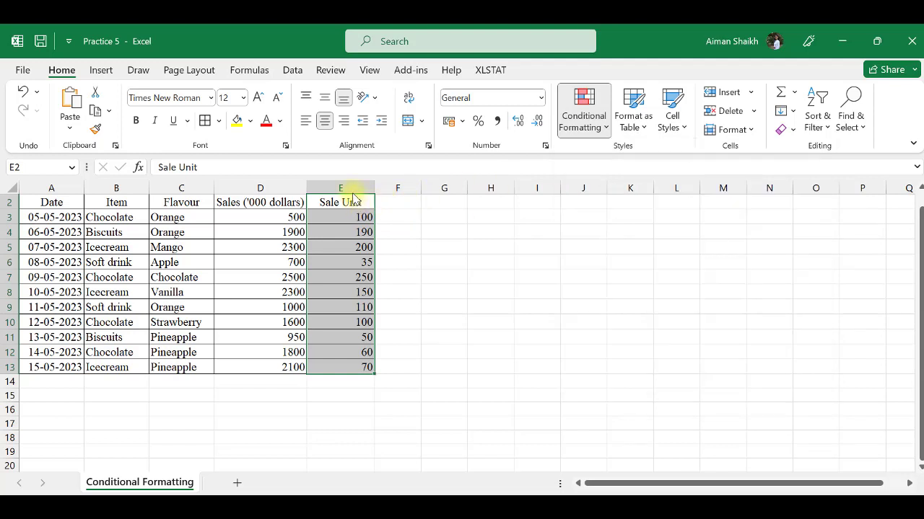
- Copy the Sale Unit column from column E into columns G to J
{"action": "key", "text": "ctrl+c"}
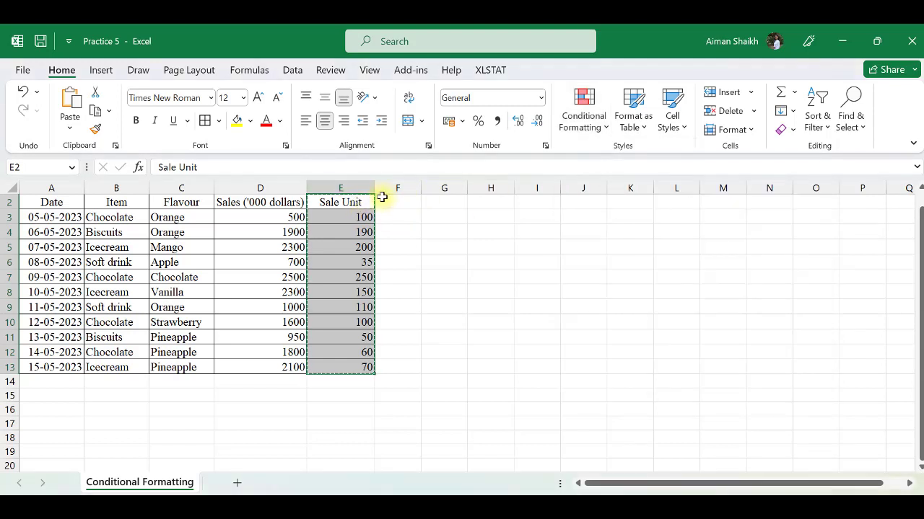
{"action": "left_click", "coordinate": [440, 189]}
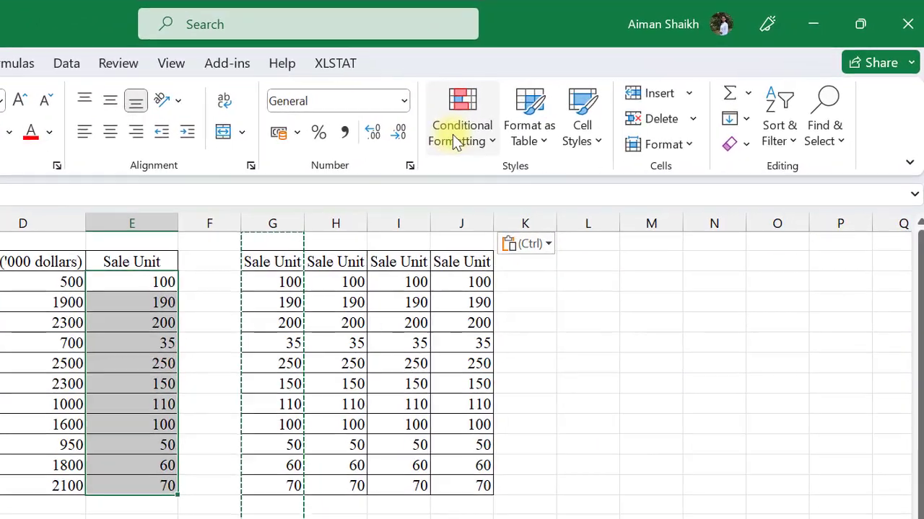
- Highlight the Sale Unit values in E3:E13 that are greater than 120 with Light Red Fill with Dark Red Text
{"action": "left_click", "coordinate": [576, 122]}
{"action": "mouse_move", "coordinate": [525, 182]}
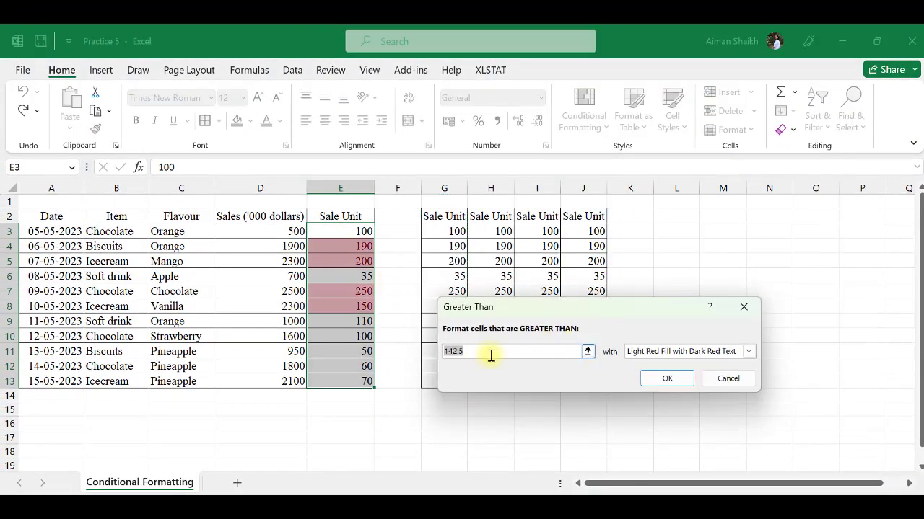
{"action": "type", "text": "120"}
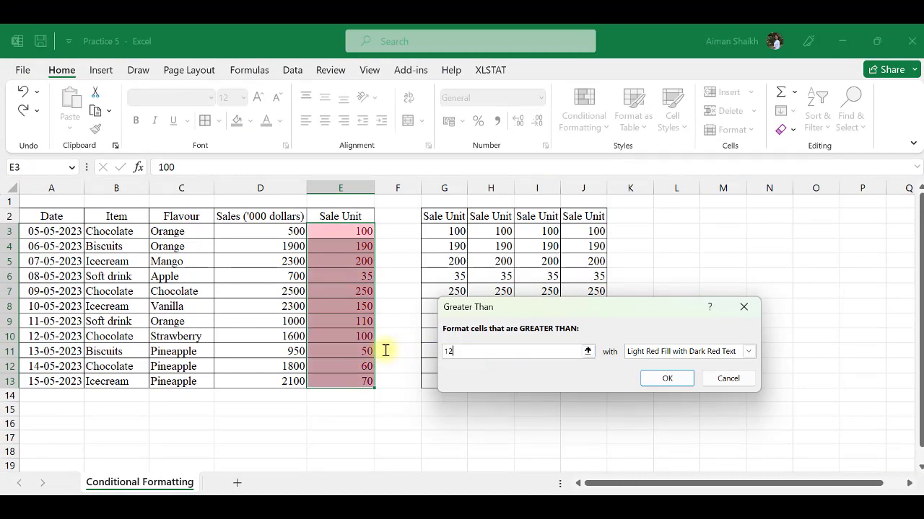
{"action": "left_click", "coordinate": [657, 374]}
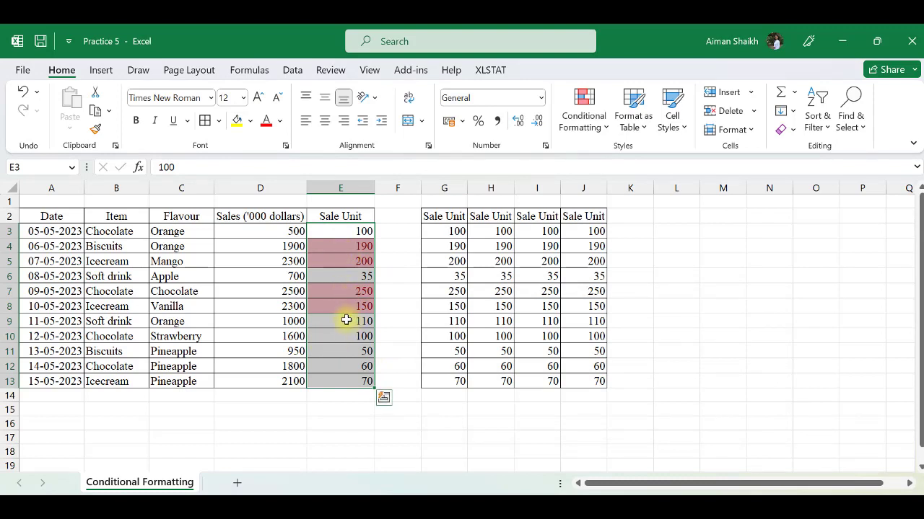
- Change the Sale Unit value in E9 to 130 and the one in E7 to 100
{"action": "left_click", "coordinate": [346, 319]}
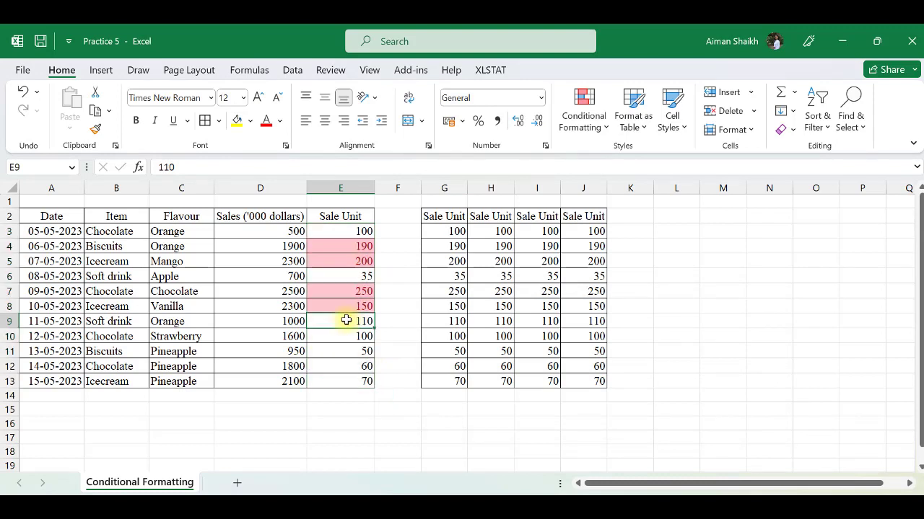
{"action": "type", "text": "1"}
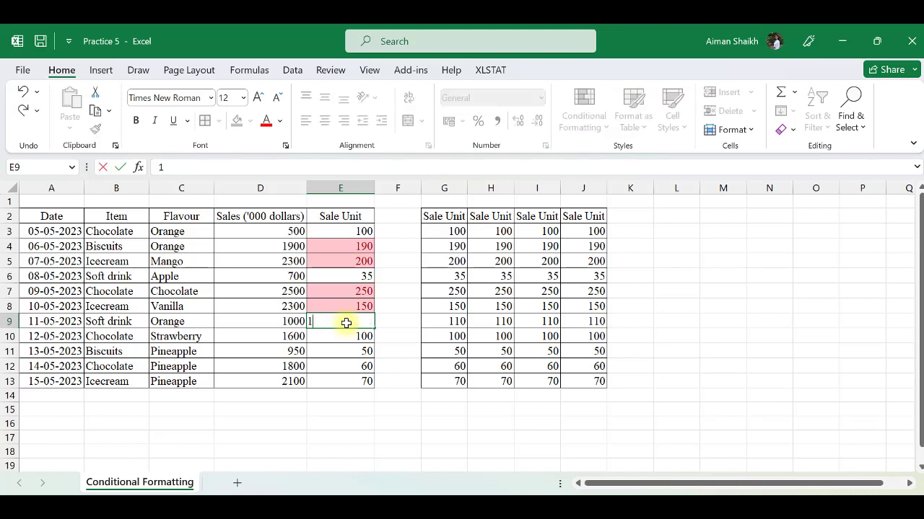
{"action": "type", "text": "30"}
{"action": "key", "text": "Return"}
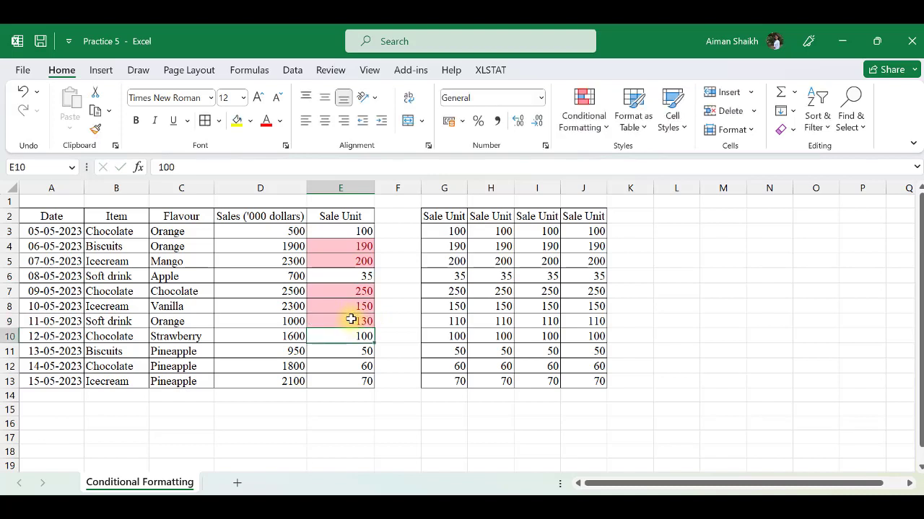
{"action": "left_click", "coordinate": [358, 292]}
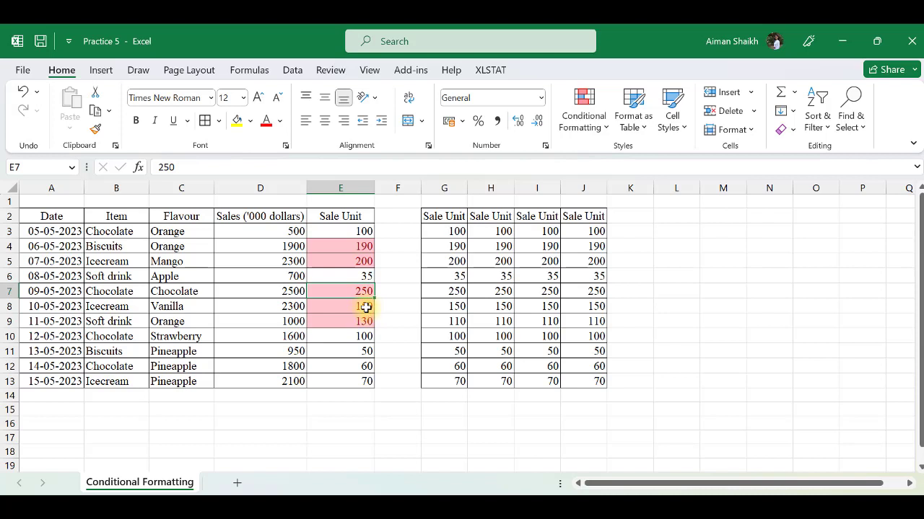
{"action": "type", "text": "100"}
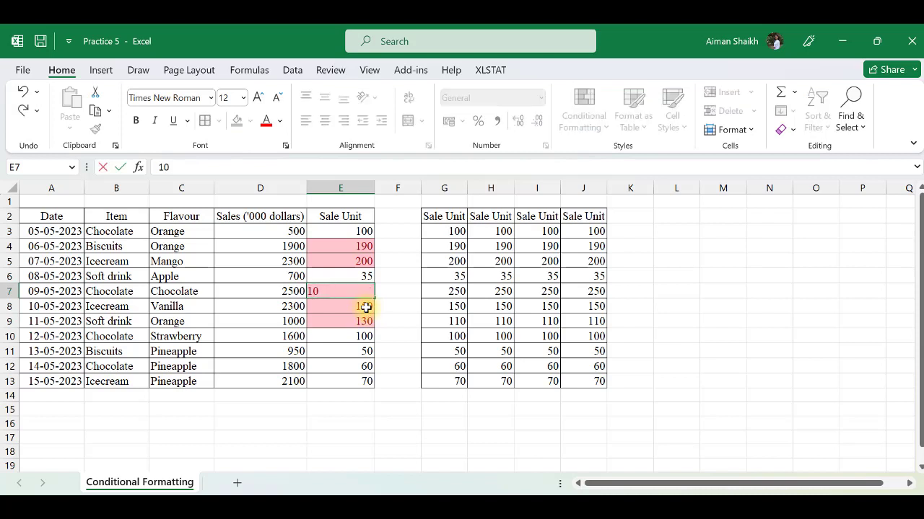
{"action": "key", "text": "Return"}
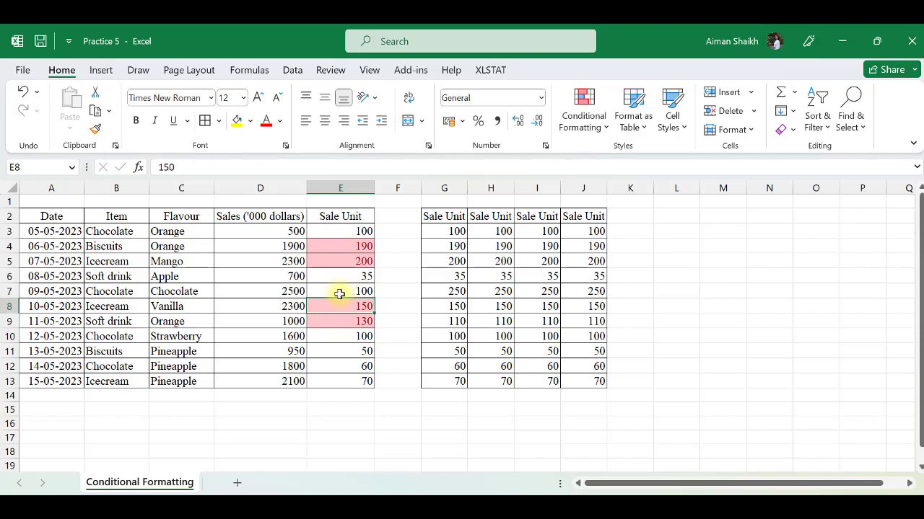
- Highlight the values in G3:G13 that are less than 50 with Yellow Fill with Dark Yellow Text
{"action": "left_click_drag", "start_coordinate": [444, 231], "coordinate": [435, 381]}
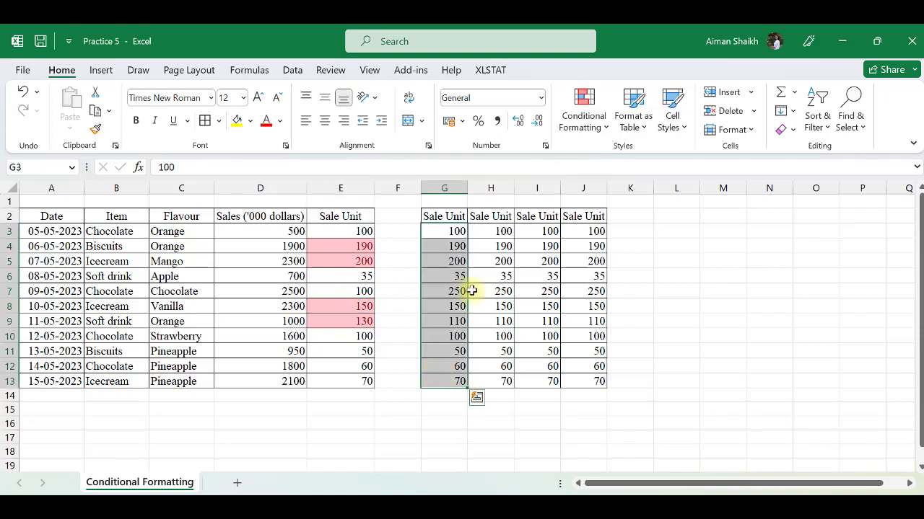
{"action": "left_click", "coordinate": [579, 106]}
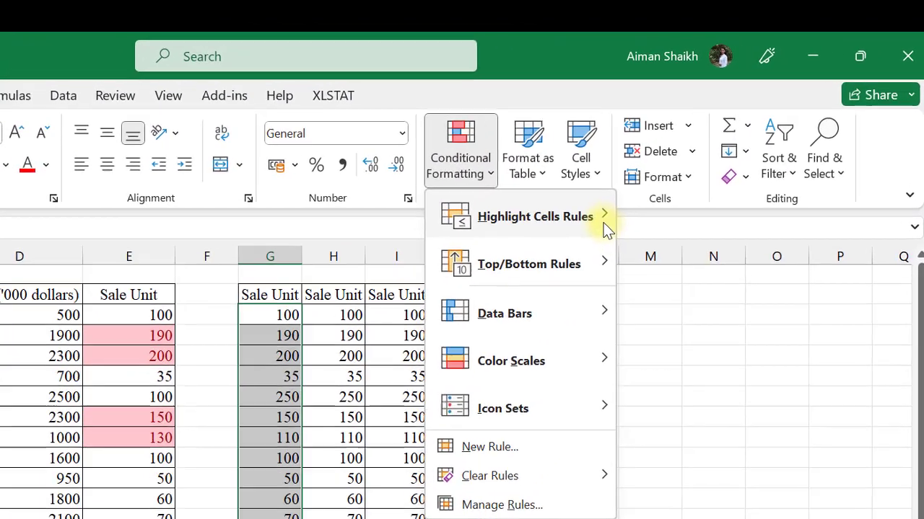
{"action": "mouse_move", "coordinate": [694, 164]}
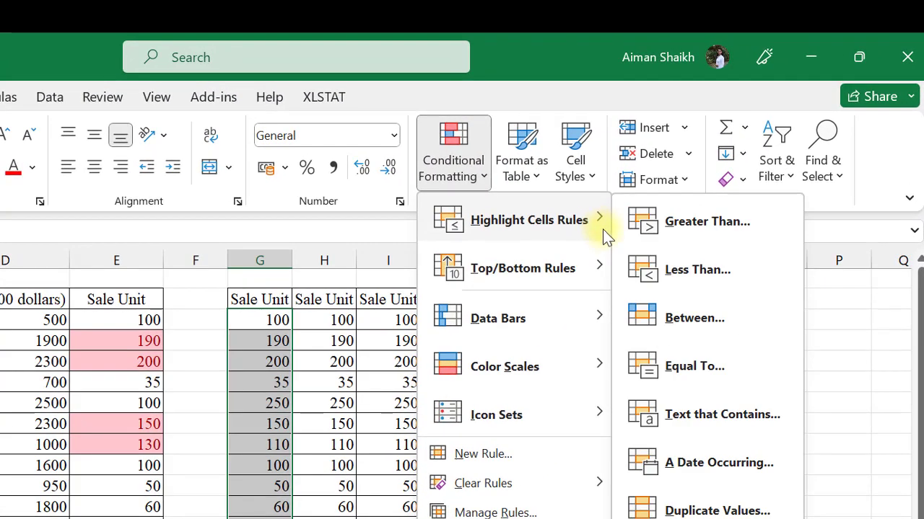
{"action": "left_click", "coordinate": [679, 273]}
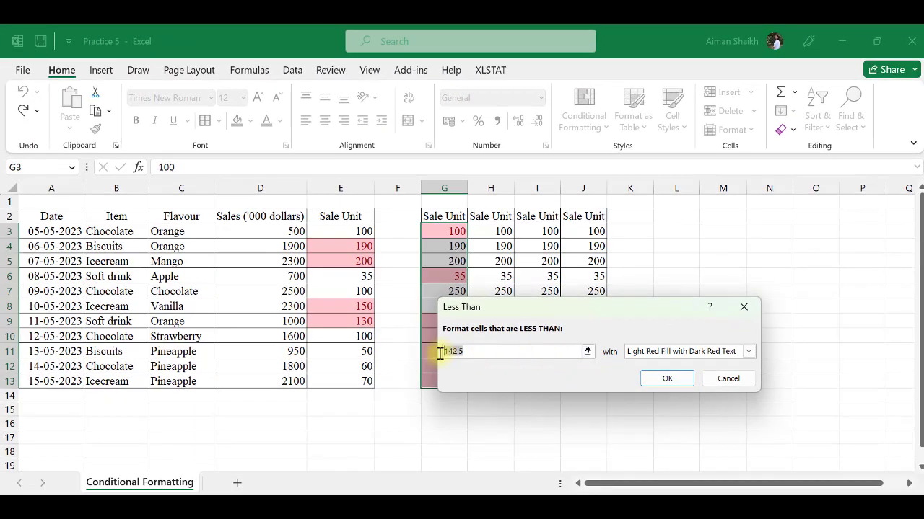
{"action": "key", "text": "BackSpace"}
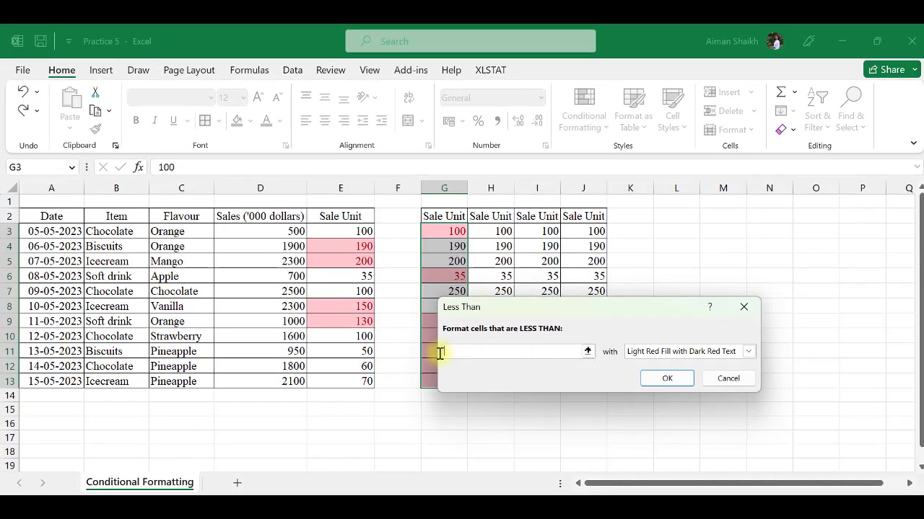
{"action": "type", "text": "50"}
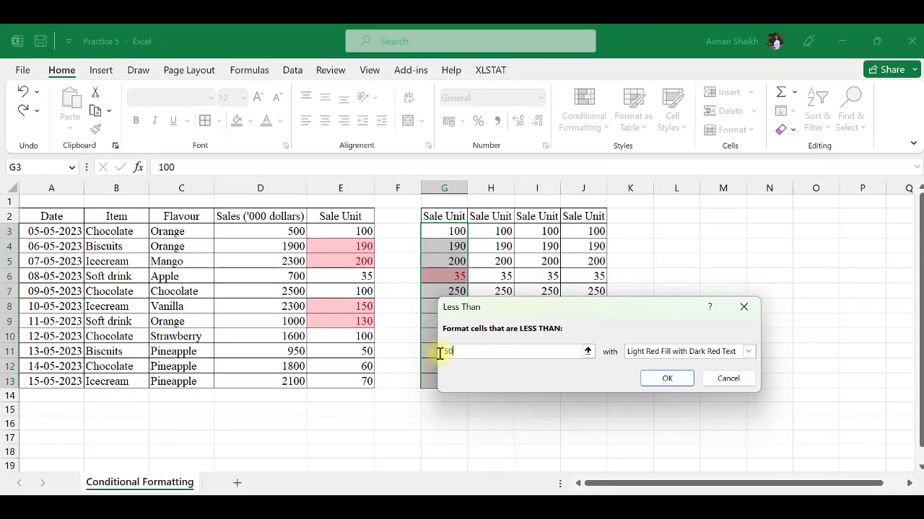
{"action": "left_click", "coordinate": [664, 356]}
{"action": "left_click", "coordinate": [671, 375]}
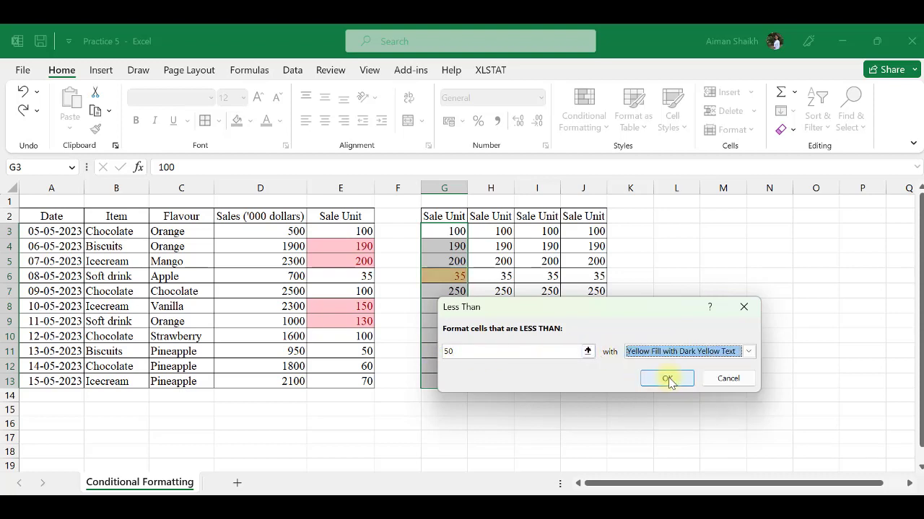
{"action": "left_click", "coordinate": [665, 380]}
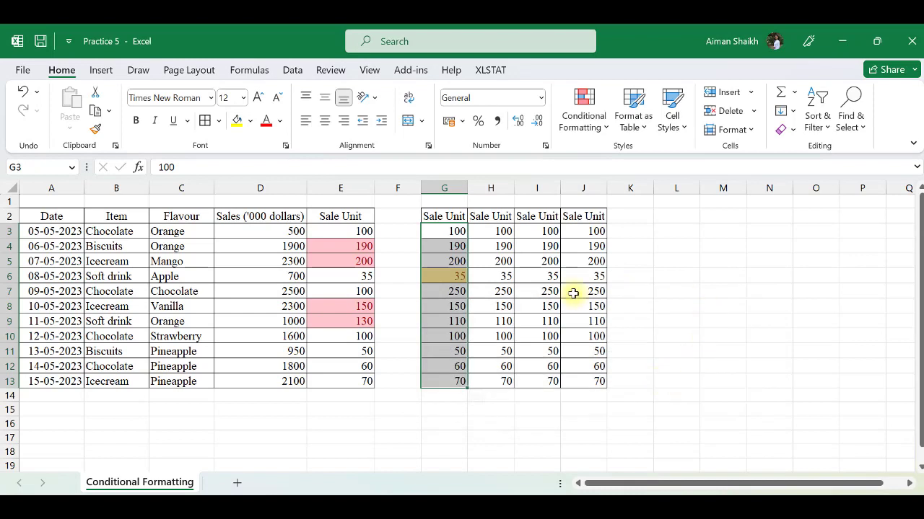
- Change the Sale Unit value in G8 to 40
{"action": "left_click", "coordinate": [449, 275]}
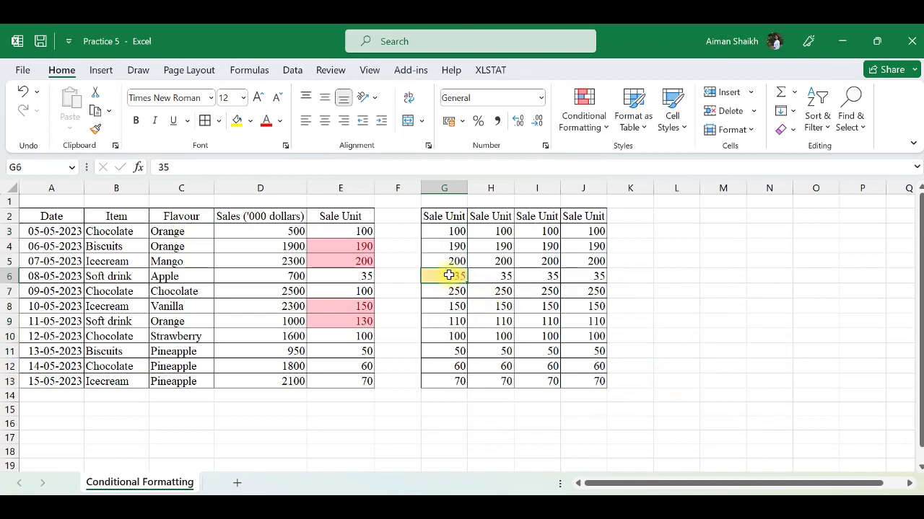
{"action": "left_click", "coordinate": [448, 302]}
{"action": "type", "text": "40"}
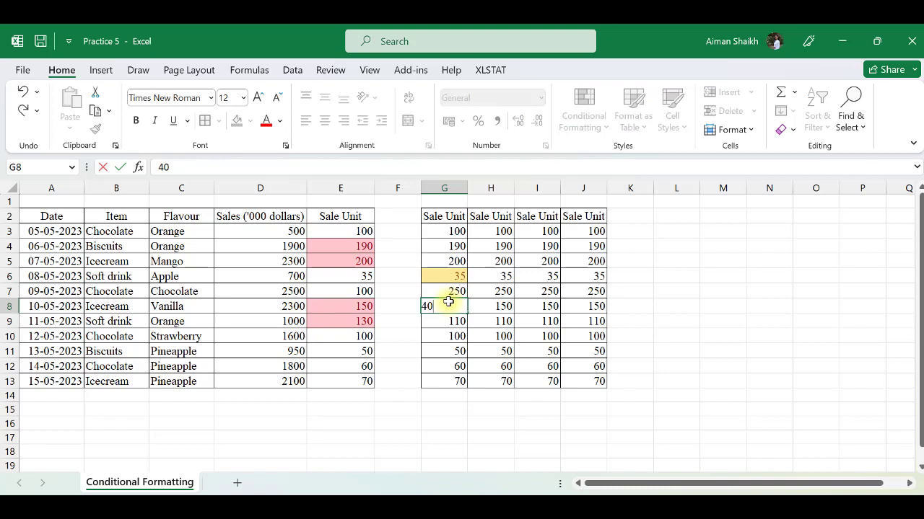
{"action": "key", "text": "Return"}
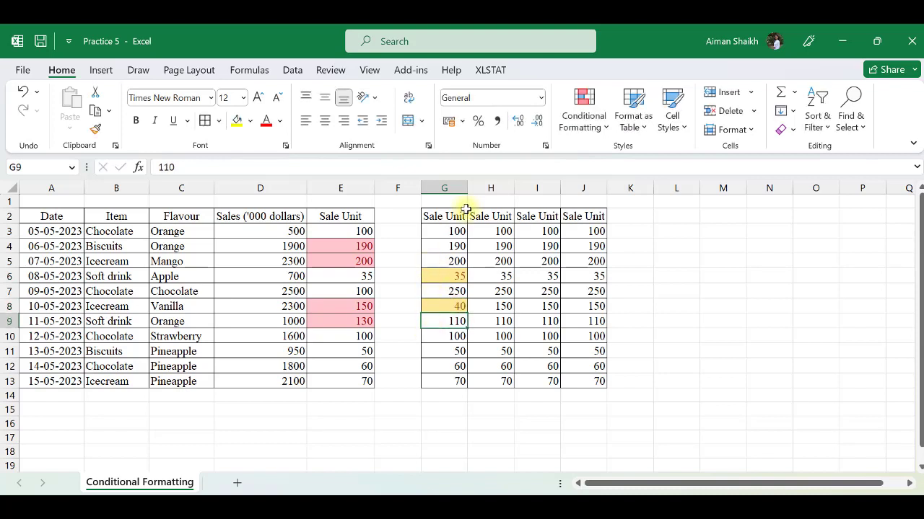
- Highlight the values in H3:H13 that are between 100 and 140 with Light Red Fill with Dark Red Text
{"action": "left_click_drag", "start_coordinate": [490, 235], "coordinate": [501, 381]}
{"action": "left_click", "coordinate": [583, 119]}
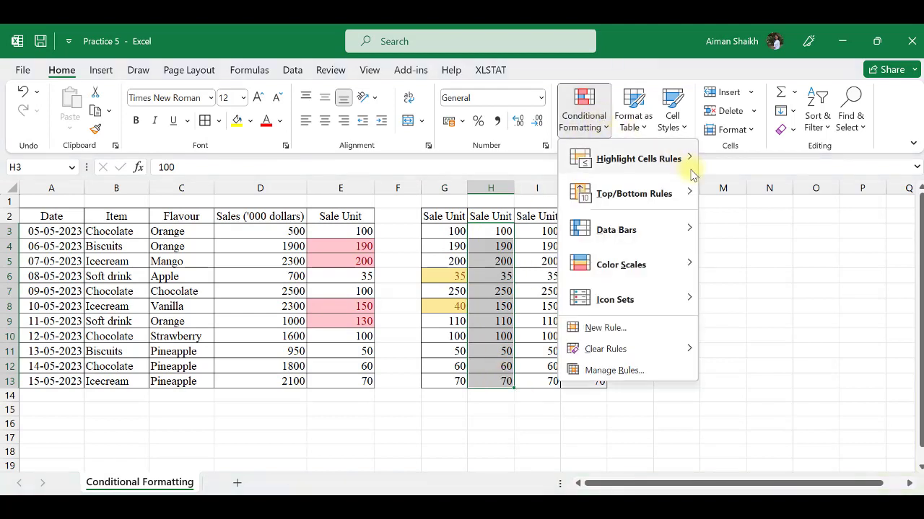
{"action": "mouse_move", "coordinate": [689, 167]}
{"action": "left_click", "coordinate": [756, 230]}
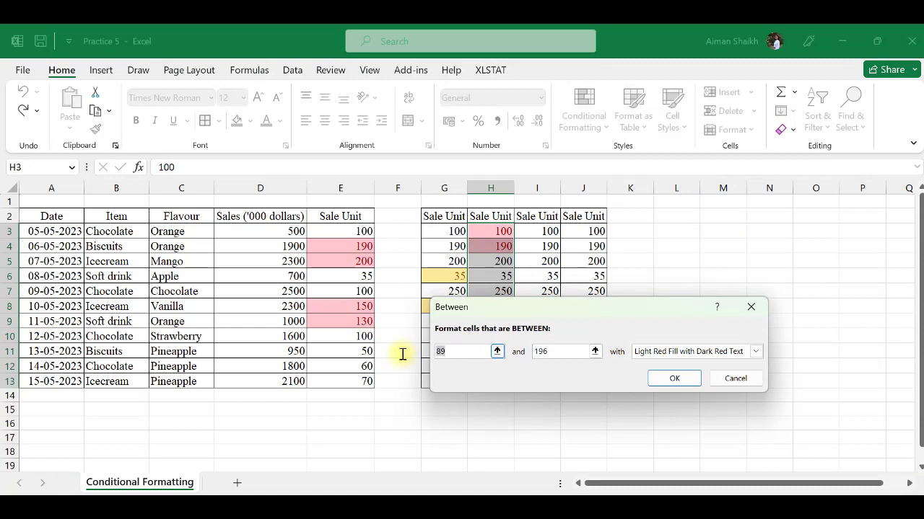
{"action": "type", "text": "100"}
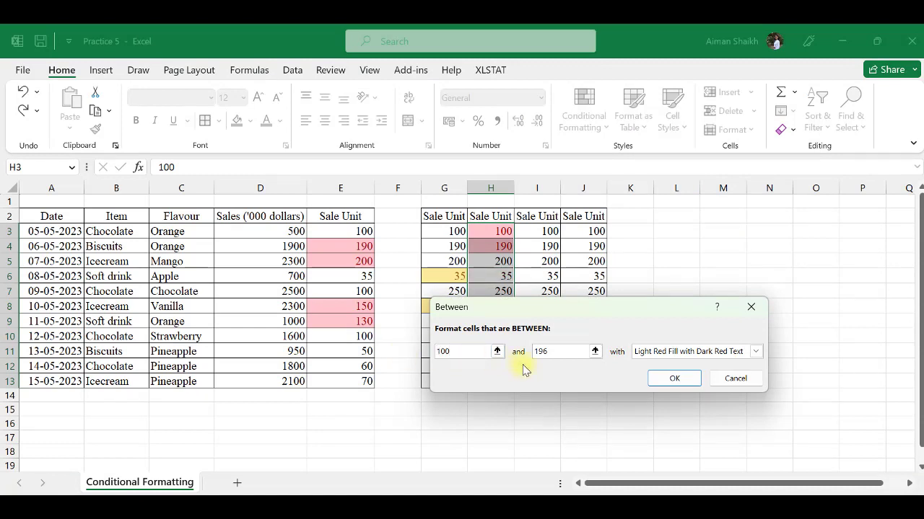
{"action": "type", "text": "1"}
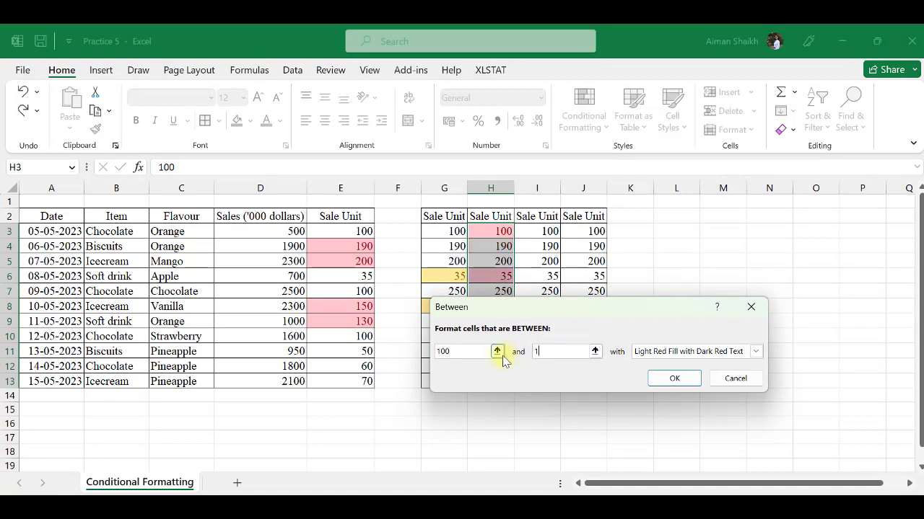
{"action": "type", "text": "40"}
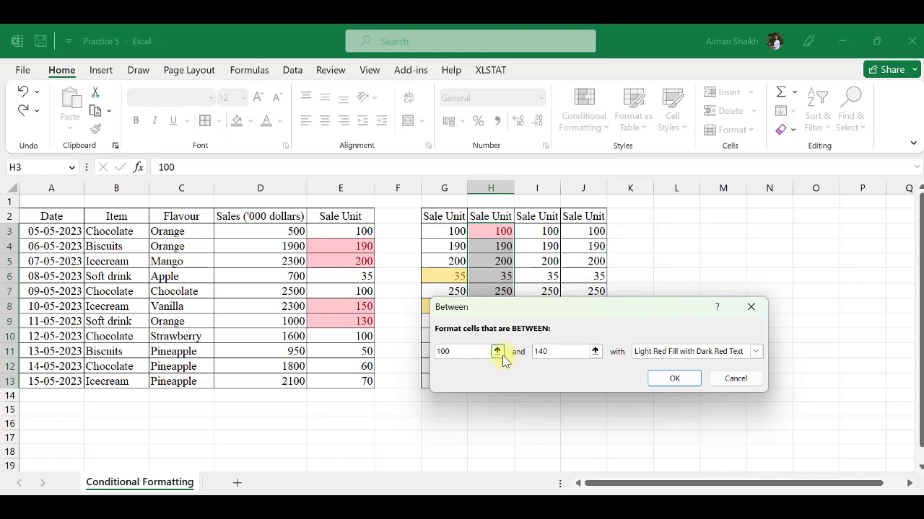
{"action": "key", "text": "Return"}
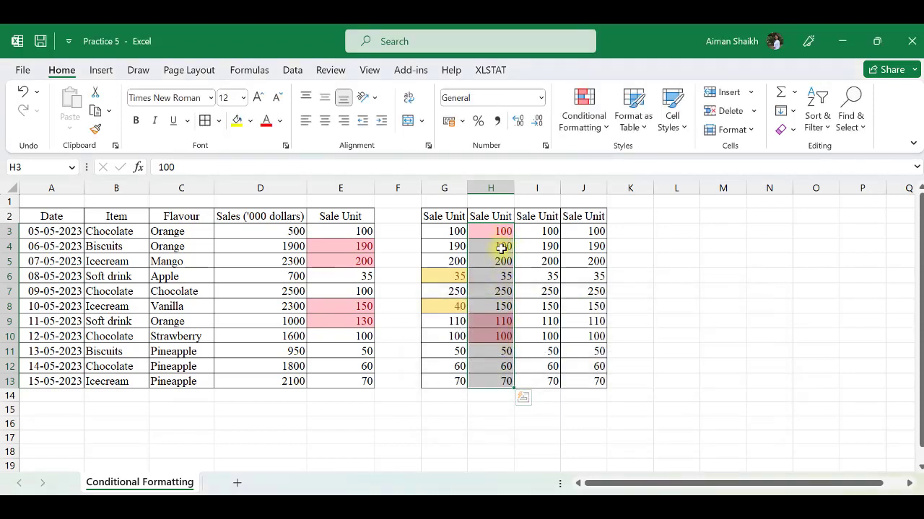
- Change the Sale Unit value in H8 to 135
{"action": "left_click", "coordinate": [501, 307]}
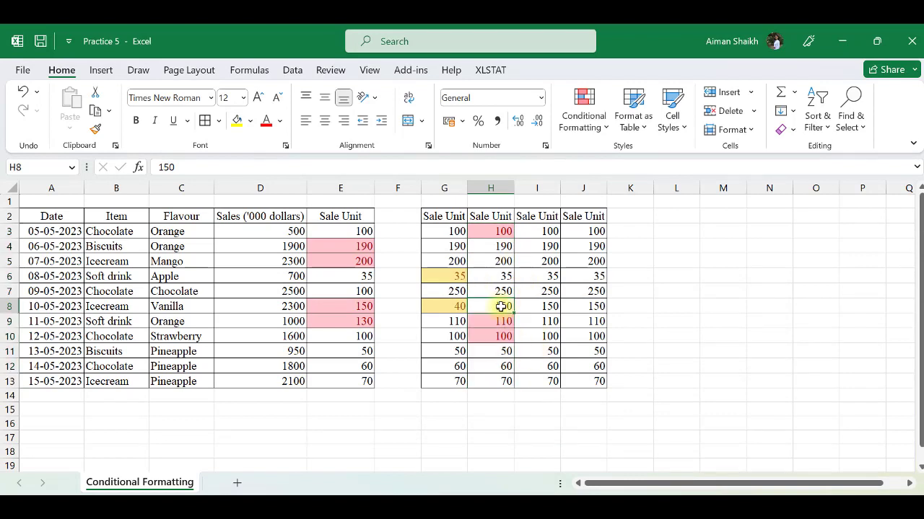
{"action": "type", "text": "1"}
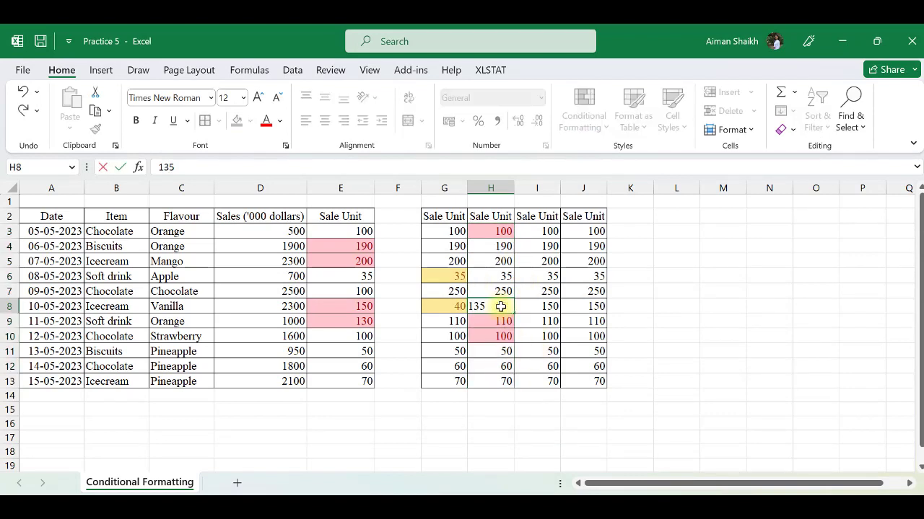
{"action": "key", "text": "Return"}
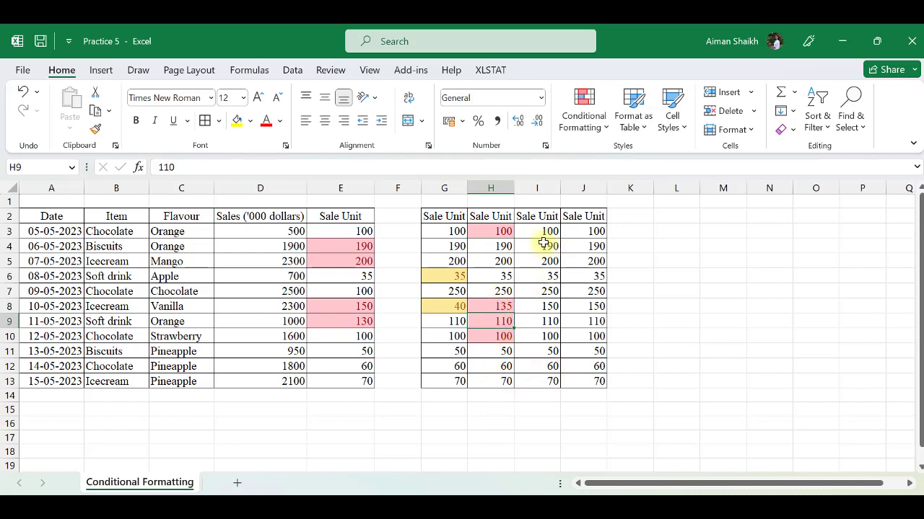
{"action": "left_click", "coordinate": [584, 119]}
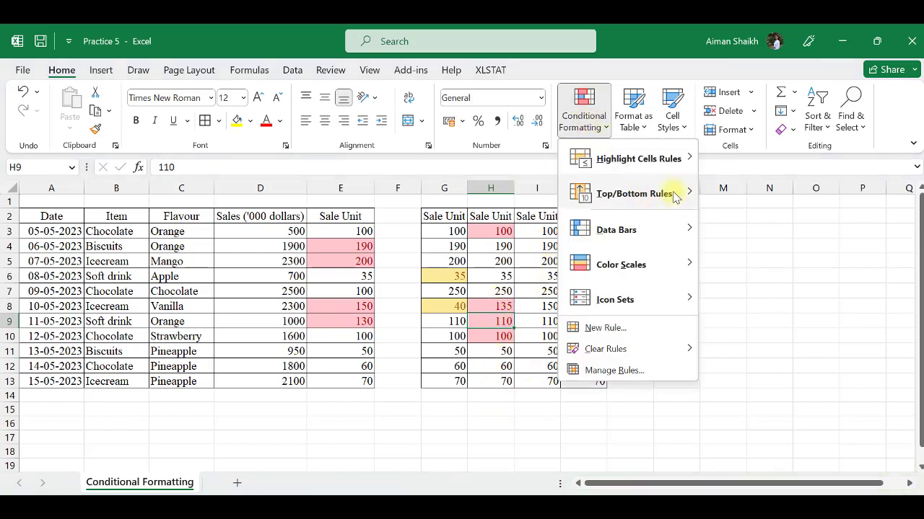
{"action": "mouse_move", "coordinate": [670, 158]}
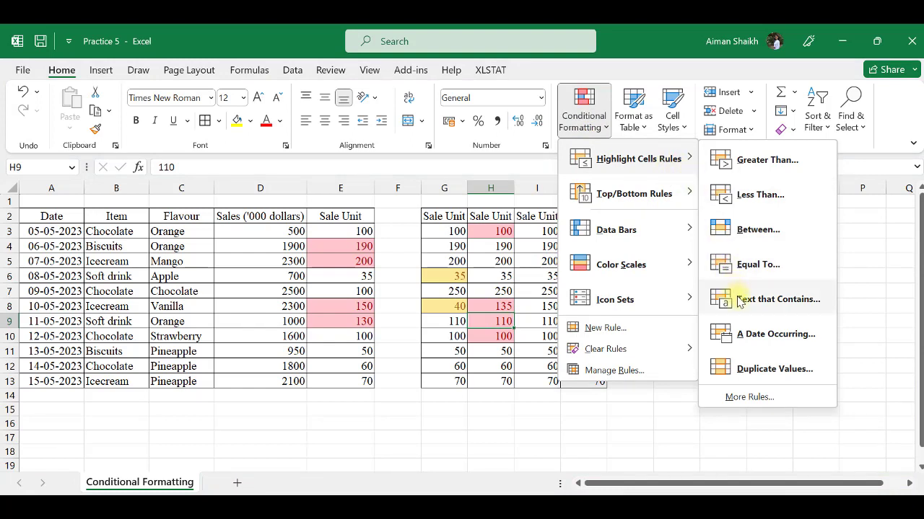
{"action": "left_click", "coordinate": [189, 236]}
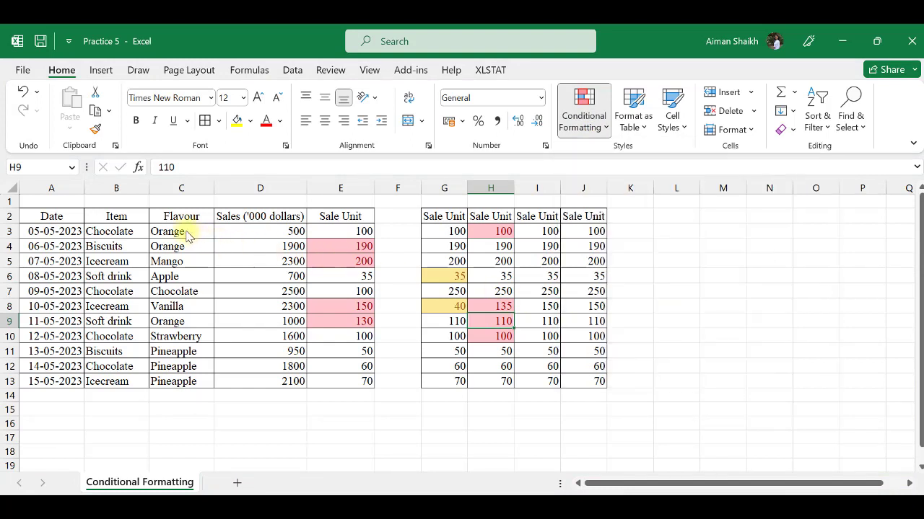
- Highlight the Flavour cells in C3:C13 that contain the text Pineapple with Green Fill with Dark Green Text
{"action": "left_click_drag", "start_coordinate": [184, 233], "coordinate": [181, 382]}
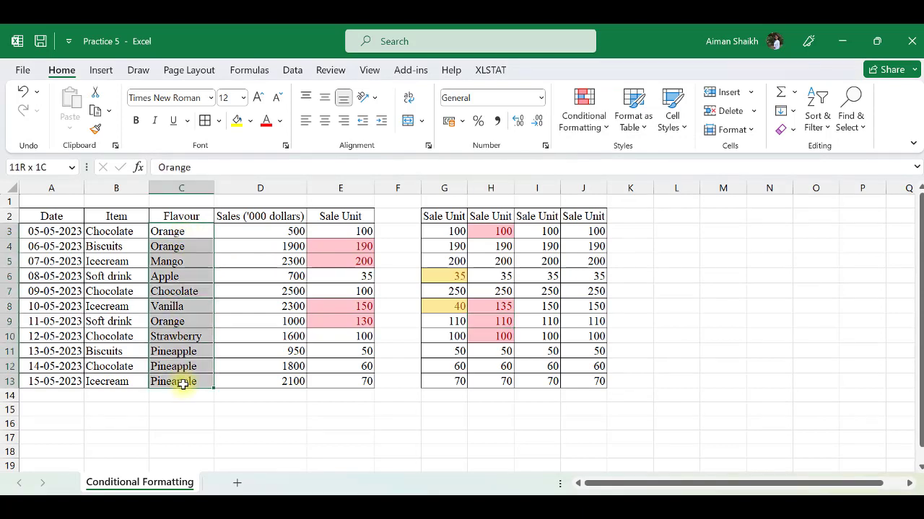
{"action": "left_click", "coordinate": [588, 118]}
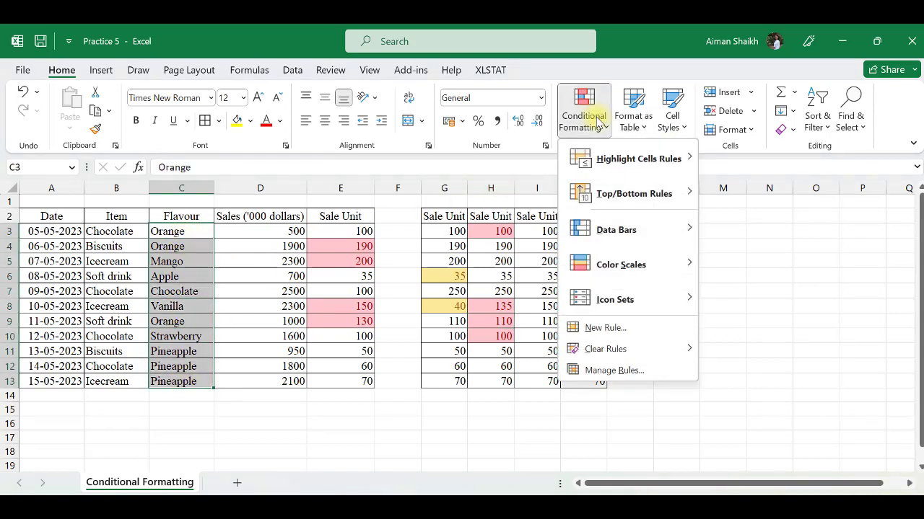
{"action": "mouse_move", "coordinate": [677, 166]}
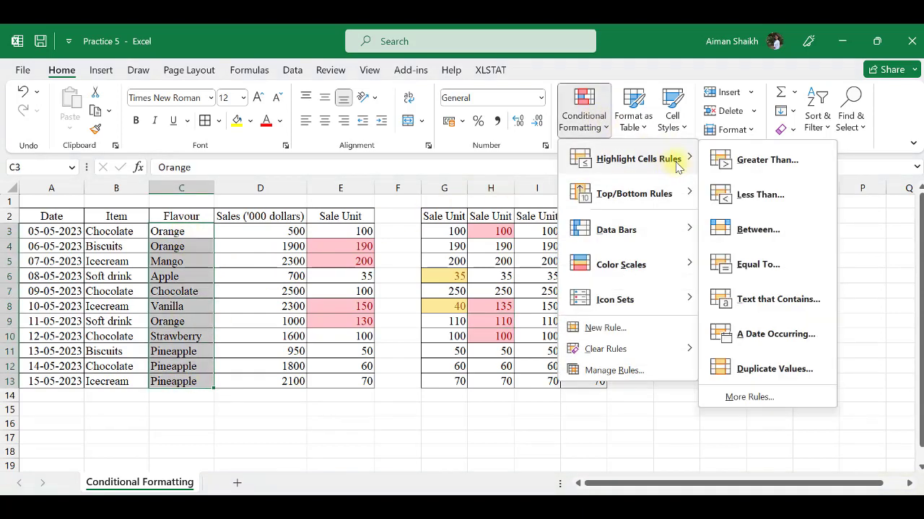
{"action": "left_click", "coordinate": [759, 300]}
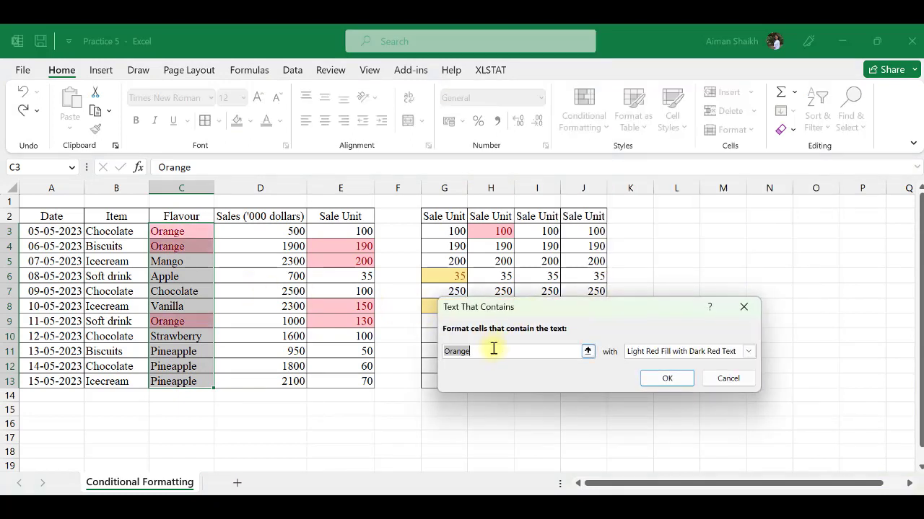
{"action": "left_click_drag", "start_coordinate": [493, 351], "coordinate": [405, 354]}
{"action": "key", "text": "BackSpace"}
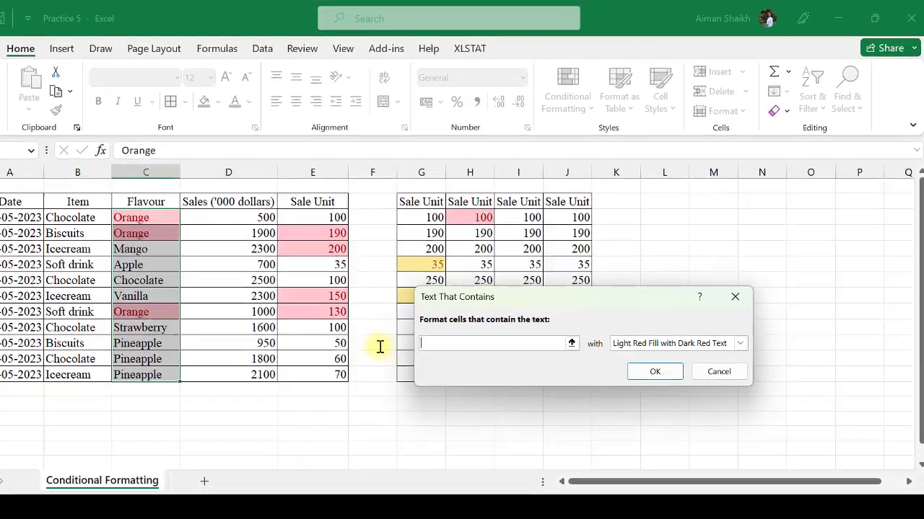
{"action": "type", "text": "Pineapple"}
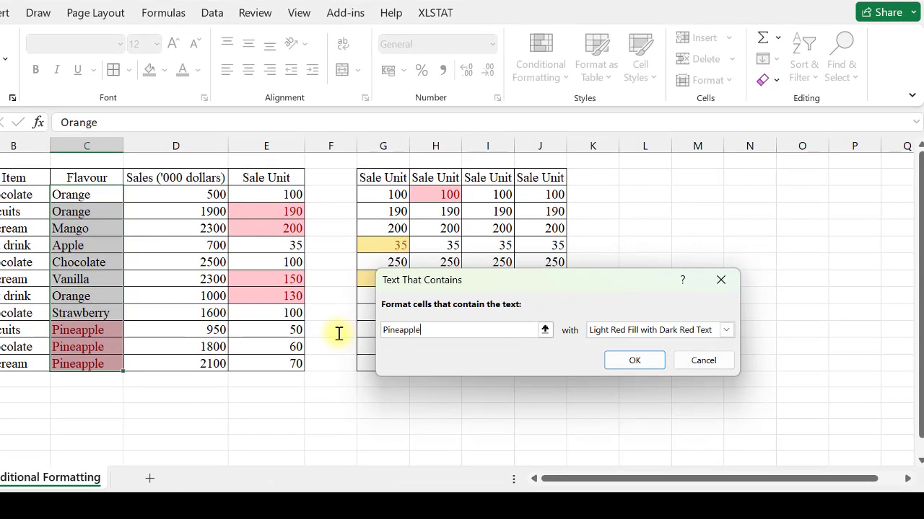
{"action": "left_click", "coordinate": [652, 330]}
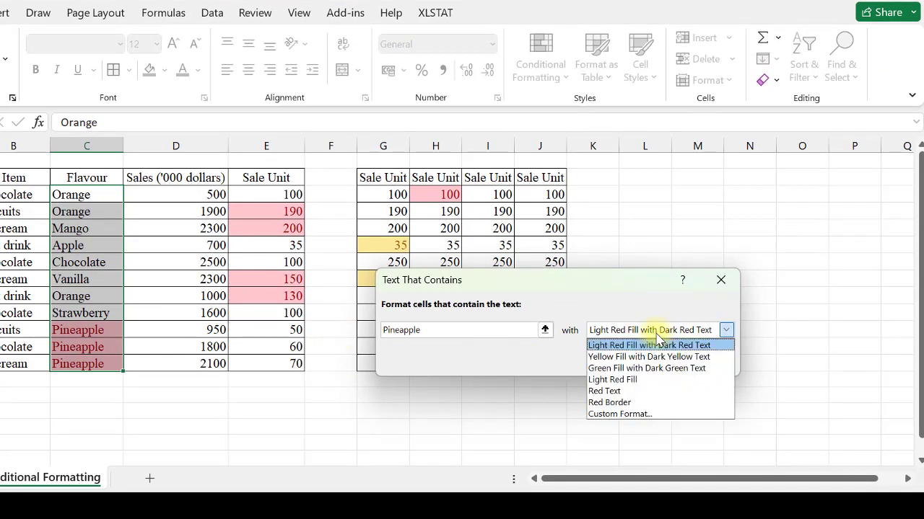
{"action": "left_click", "coordinate": [647, 369]}
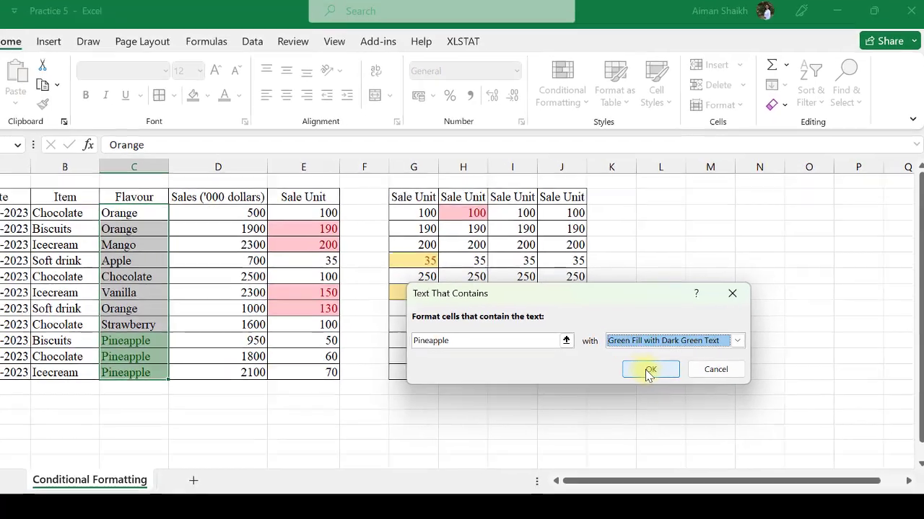
{"action": "left_click", "coordinate": [635, 360]}
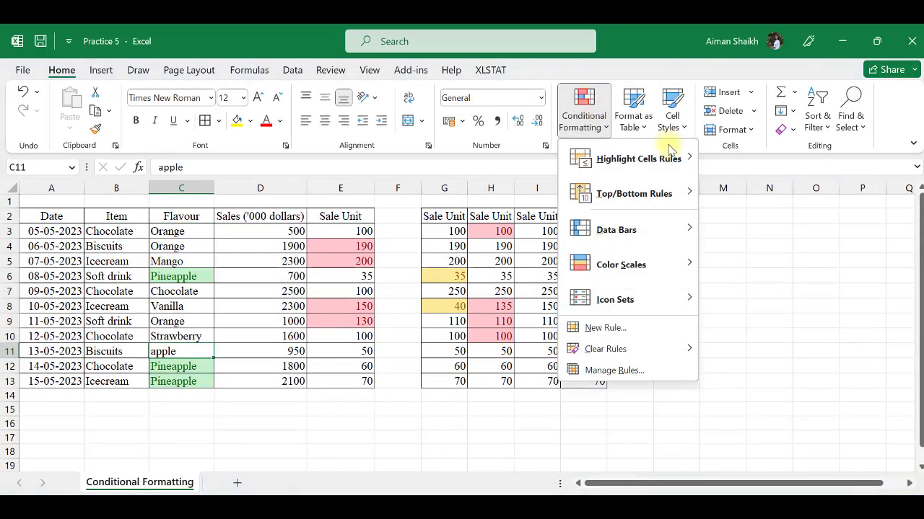
- Highlight the dates in A3:A13 that occur in the last 7 days with Light Red Fill
{"action": "mouse_move", "coordinate": [684, 171]}
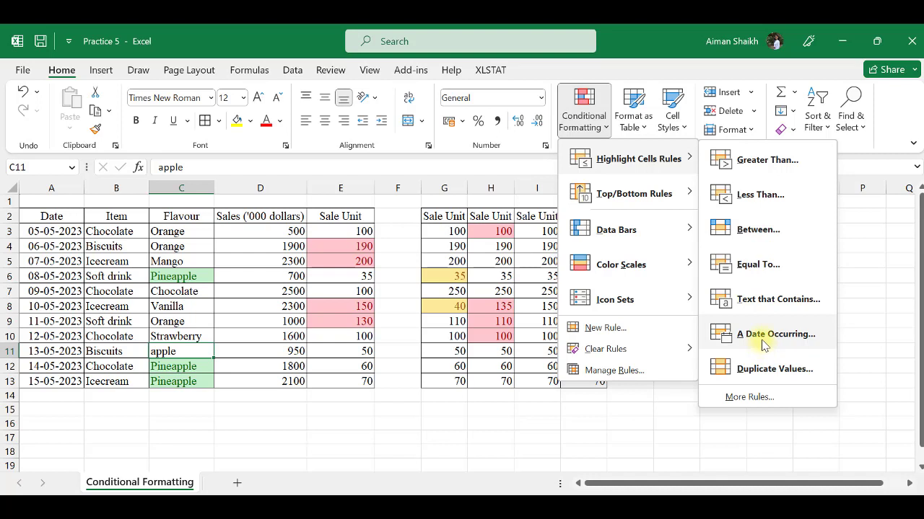
{"action": "left_click", "coordinate": [66, 238]}
{"action": "left_click_drag", "start_coordinate": [58, 229], "coordinate": [56, 382]}
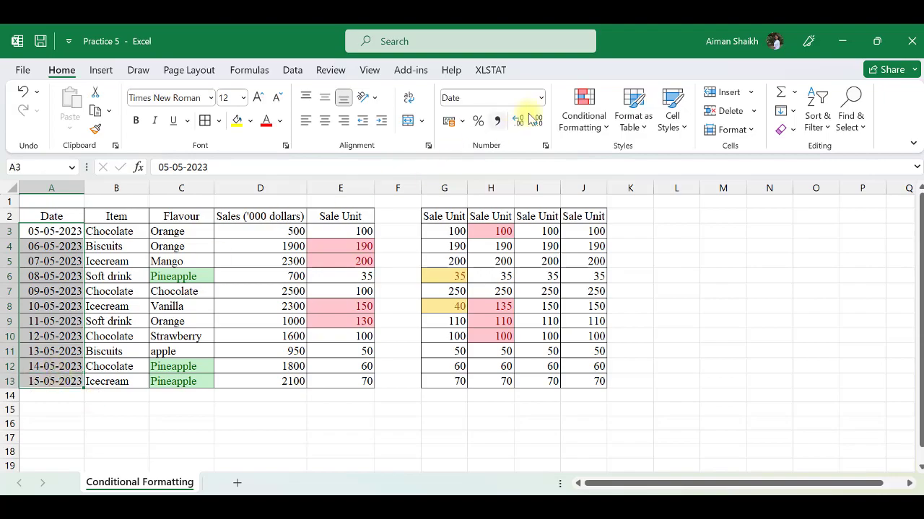
{"action": "left_click", "coordinate": [583, 114]}
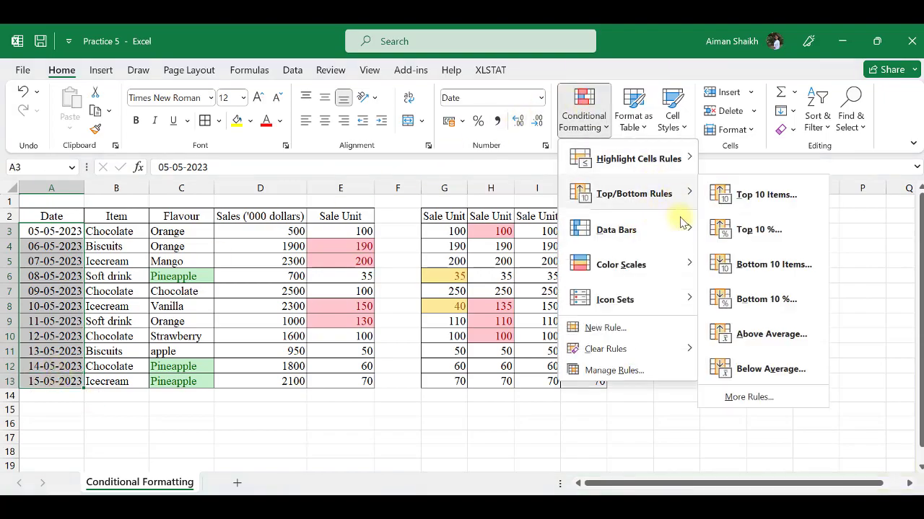
{"action": "mouse_move", "coordinate": [678, 153]}
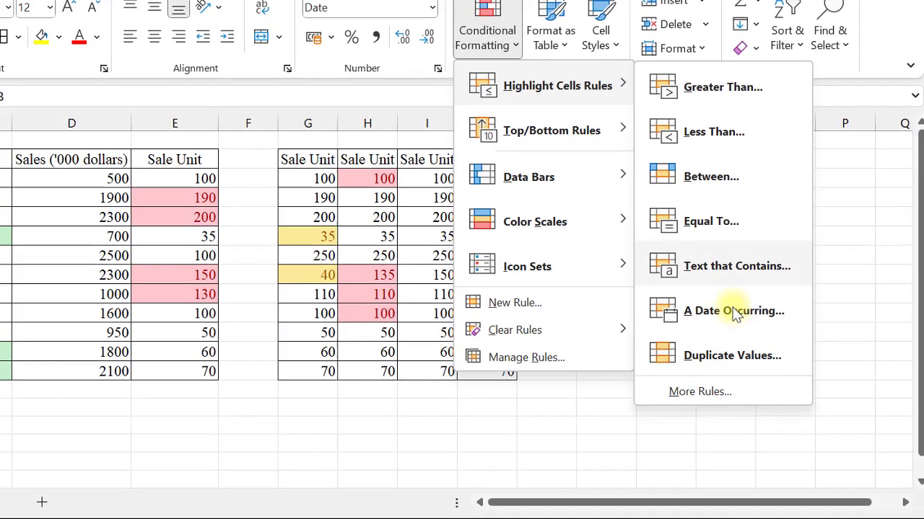
{"action": "left_click", "coordinate": [745, 320]}
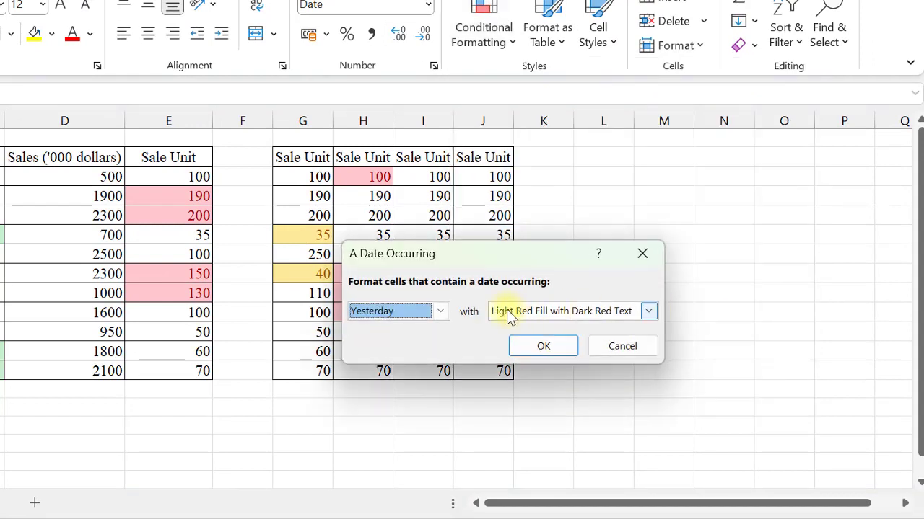
{"action": "left_click", "coordinate": [442, 313]}
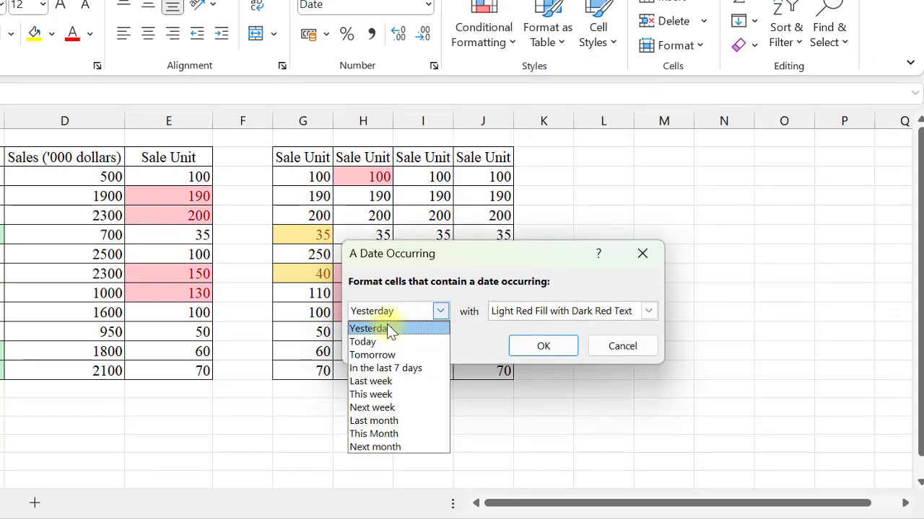
{"action": "left_click", "coordinate": [384, 368]}
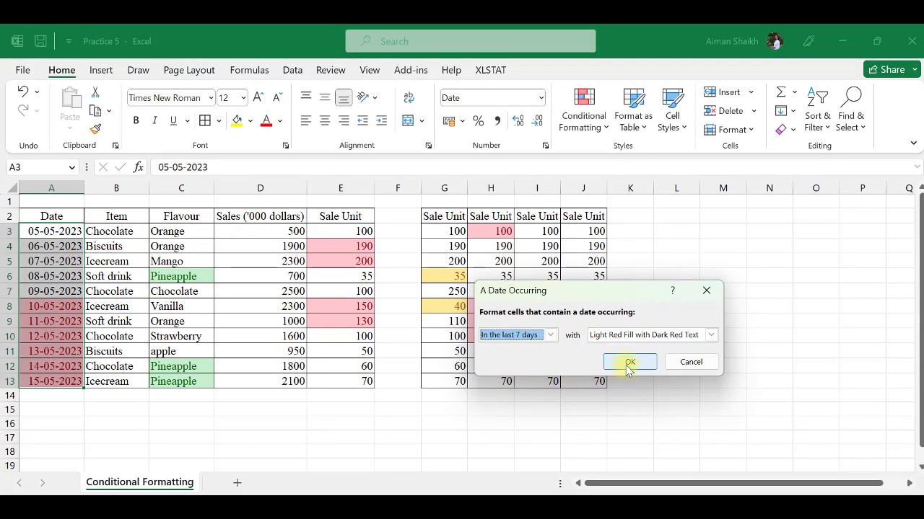
{"action": "left_click", "coordinate": [708, 336]}
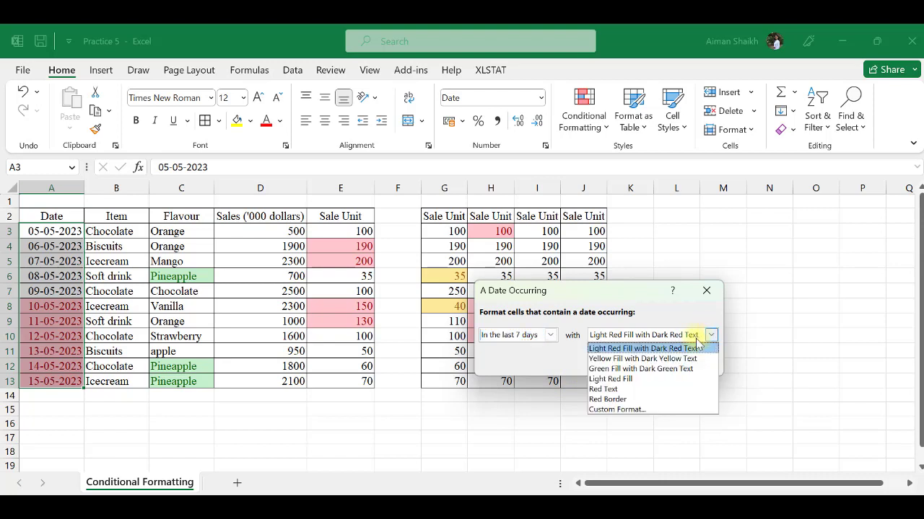
{"action": "left_click", "coordinate": [601, 380]}
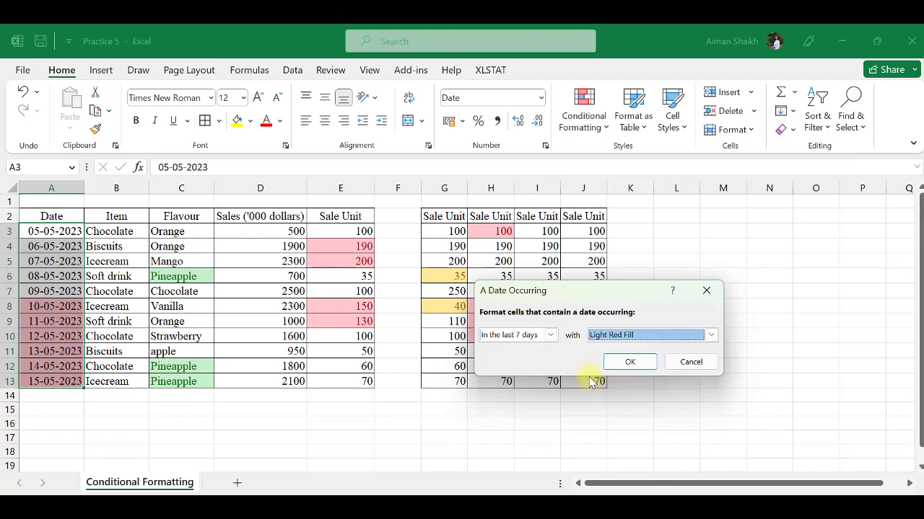
{"action": "left_click", "coordinate": [626, 362]}
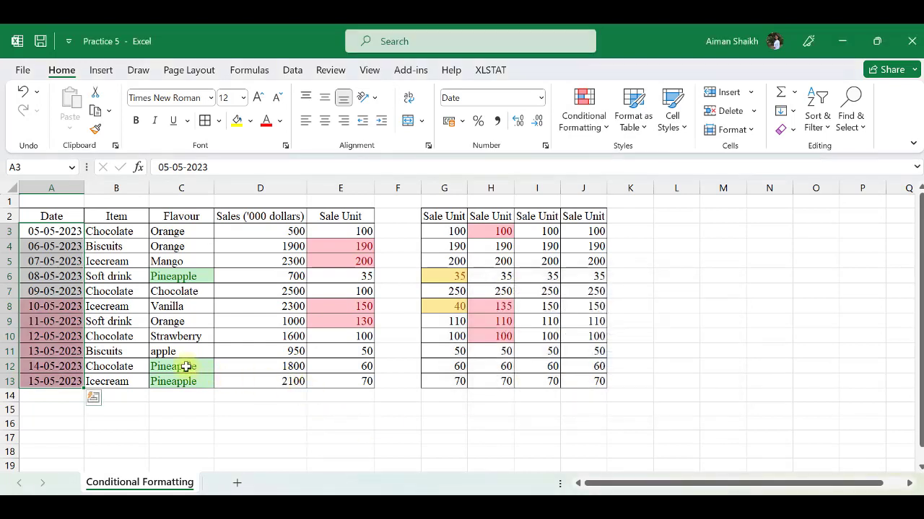
{"action": "left_click", "coordinate": [56, 308]}
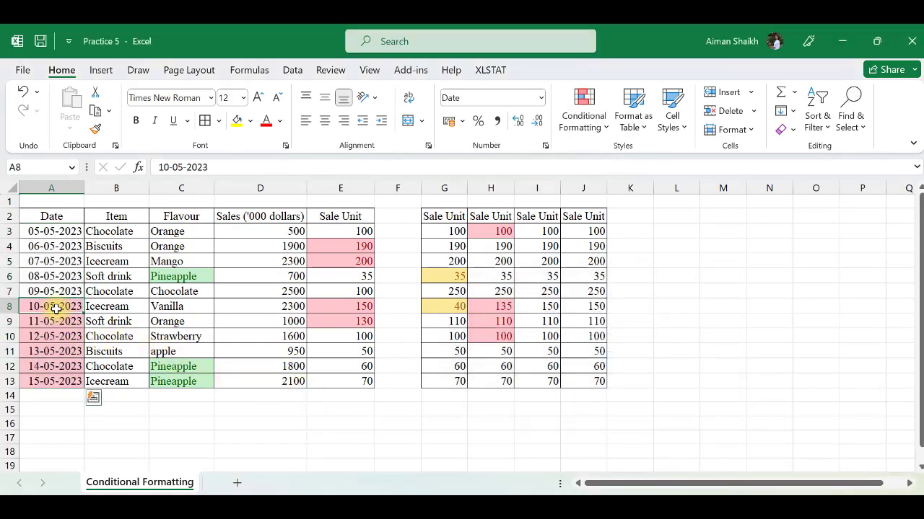
{"action": "left_click_drag", "start_coordinate": [56, 308], "coordinate": [44, 381]}
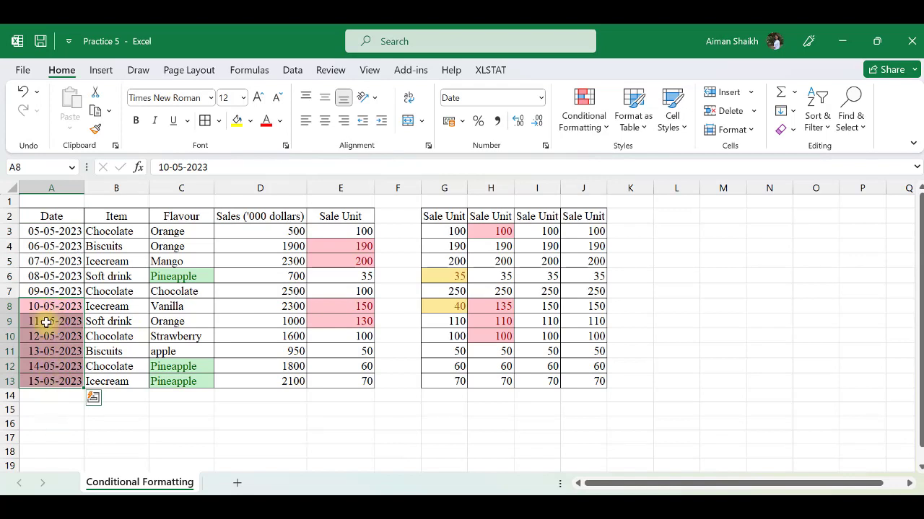
{"action": "left_click", "coordinate": [583, 119]}
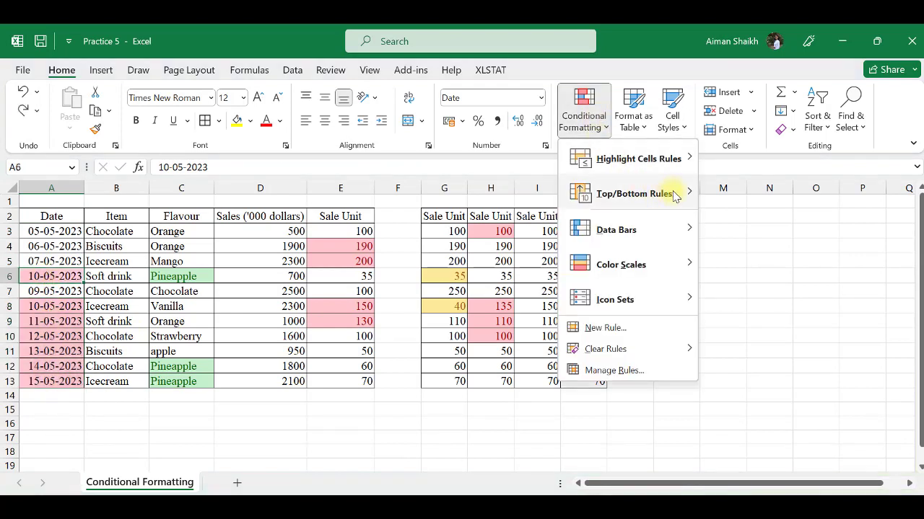
{"action": "mouse_move", "coordinate": [686, 158]}
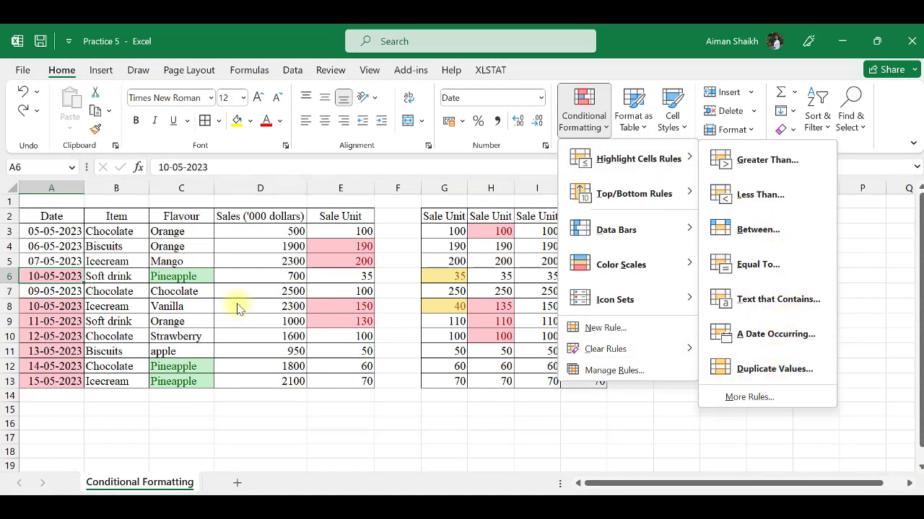
{"action": "left_click", "coordinate": [170, 236]}
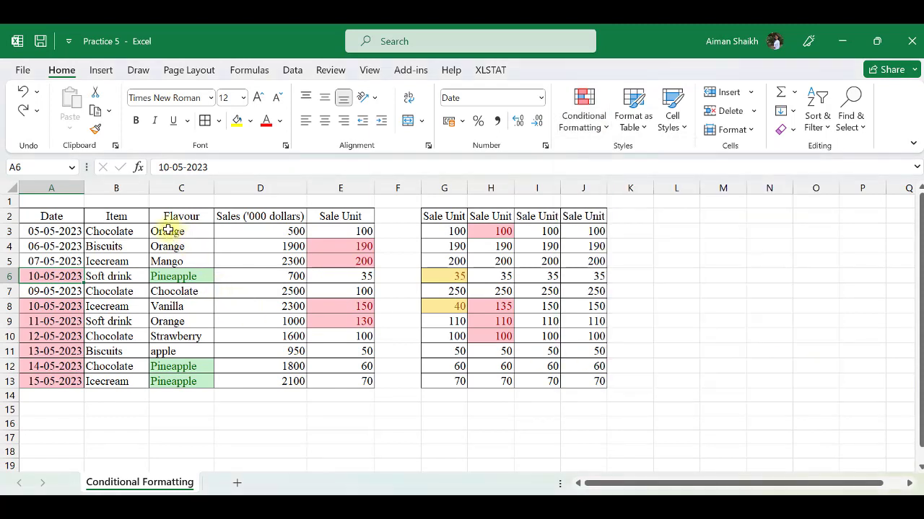
- Highlight the duplicate values in the Item cells B3:B13 with Light Red Fill
{"action": "left_click_drag", "start_coordinate": [130, 231], "coordinate": [124, 382]}
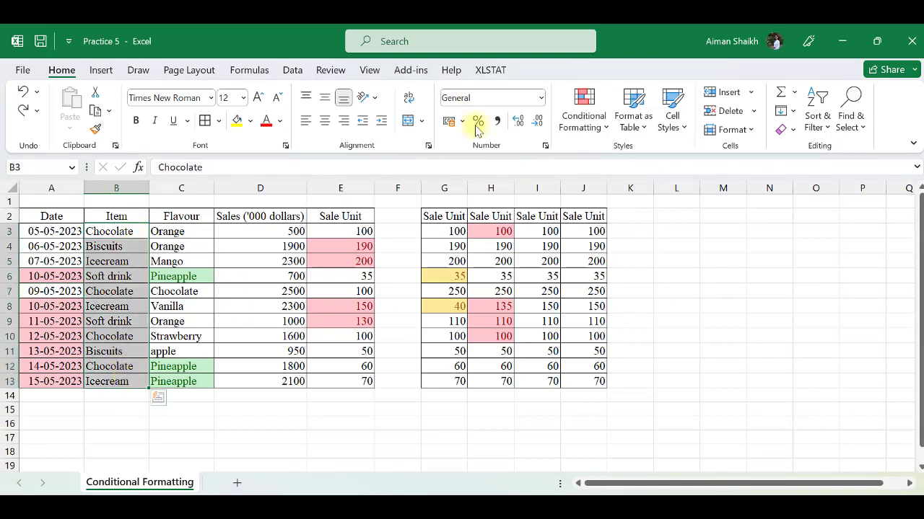
{"action": "left_click", "coordinate": [588, 119]}
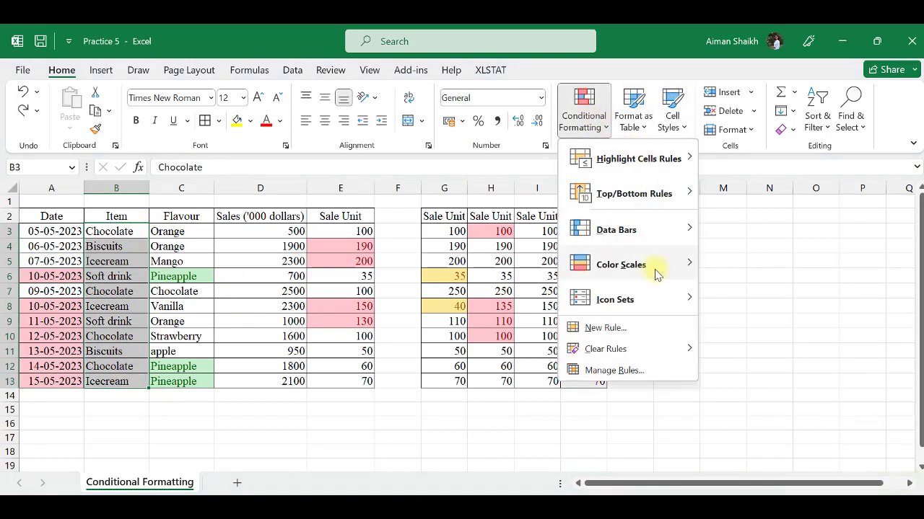
{"action": "mouse_move", "coordinate": [668, 157]}
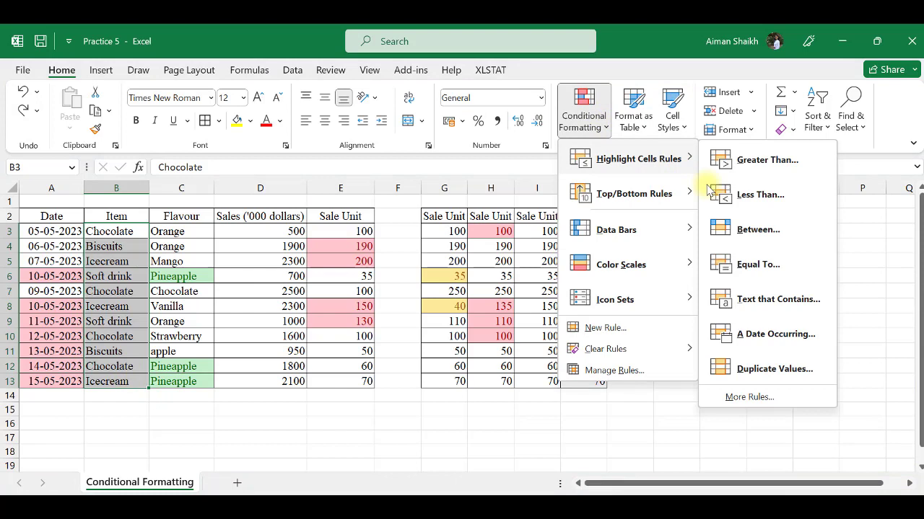
{"action": "left_click", "coordinate": [777, 368]}
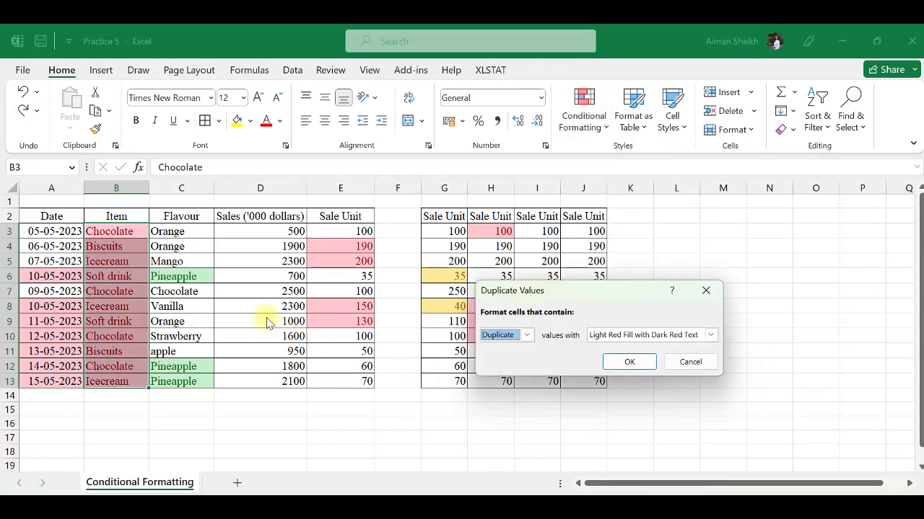
{"action": "left_click", "coordinate": [707, 337]}
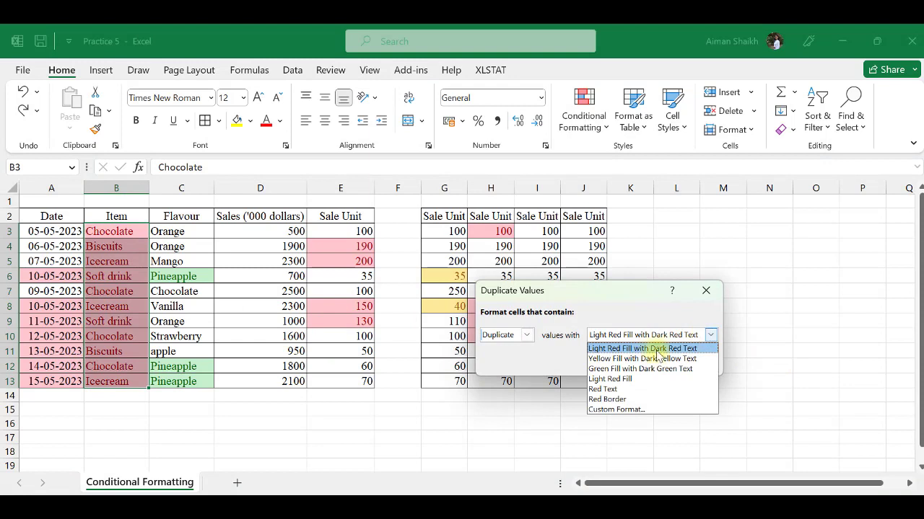
{"action": "left_click", "coordinate": [619, 379]}
{"action": "left_click", "coordinate": [620, 363]}
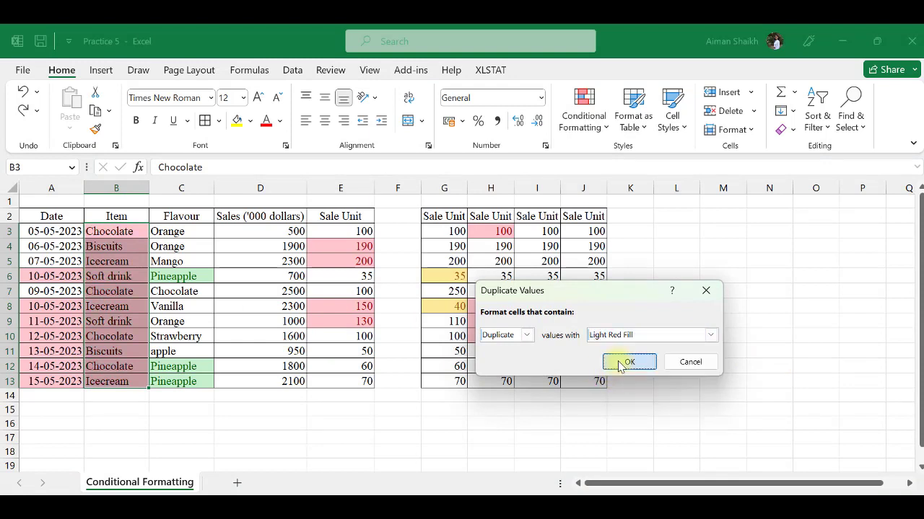
- Change the Item in B4 to Pen
{"action": "left_click", "coordinate": [107, 247]}
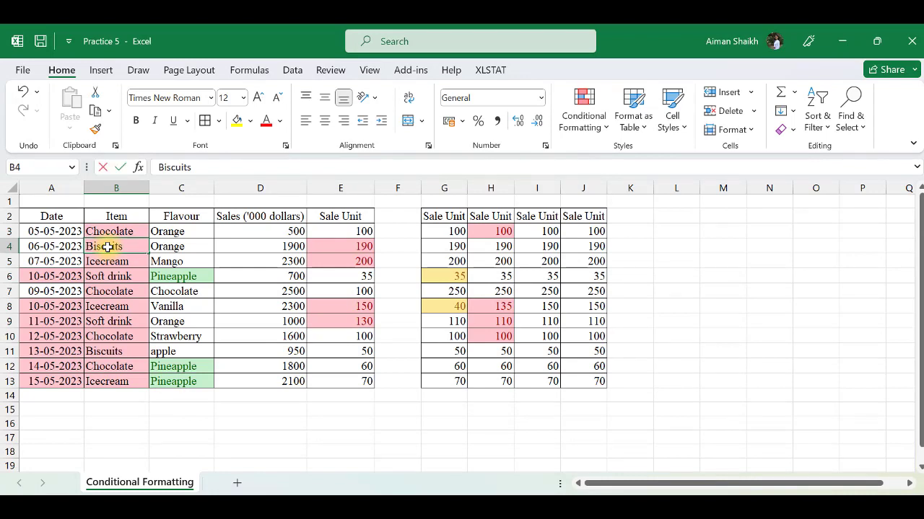
{"action": "type", "text": "Pen"}
{"action": "key", "text": "Return"}
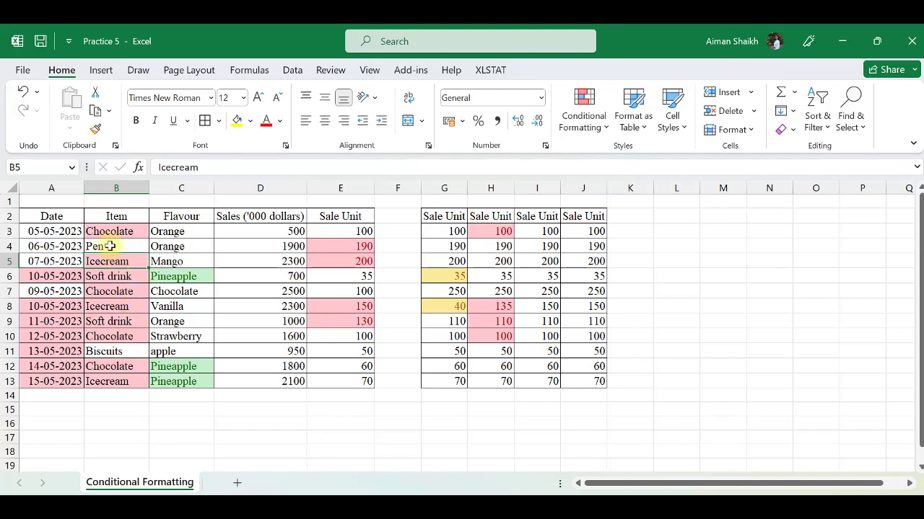
- Clear the conditional formatting rules from the entire sheet
{"action": "left_click_drag", "start_coordinate": [58, 232], "coordinate": [580, 382]}
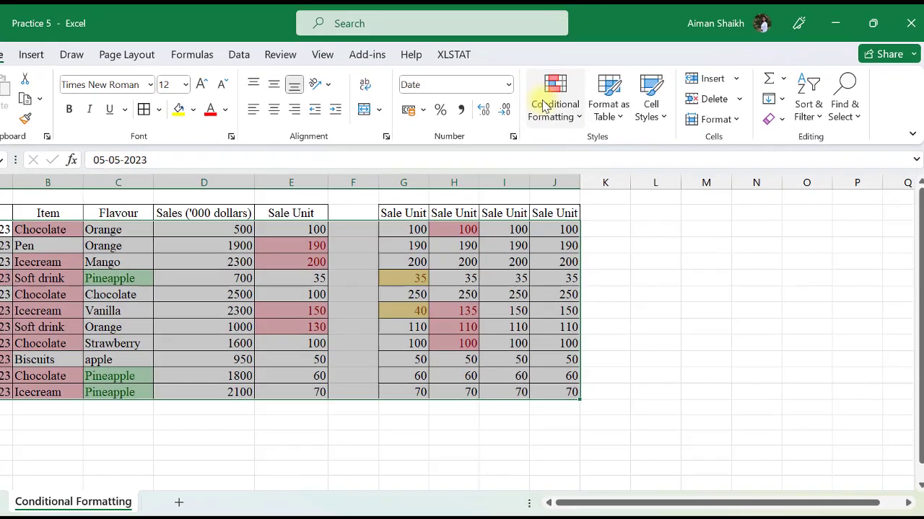
{"action": "left_click", "coordinate": [571, 111]}
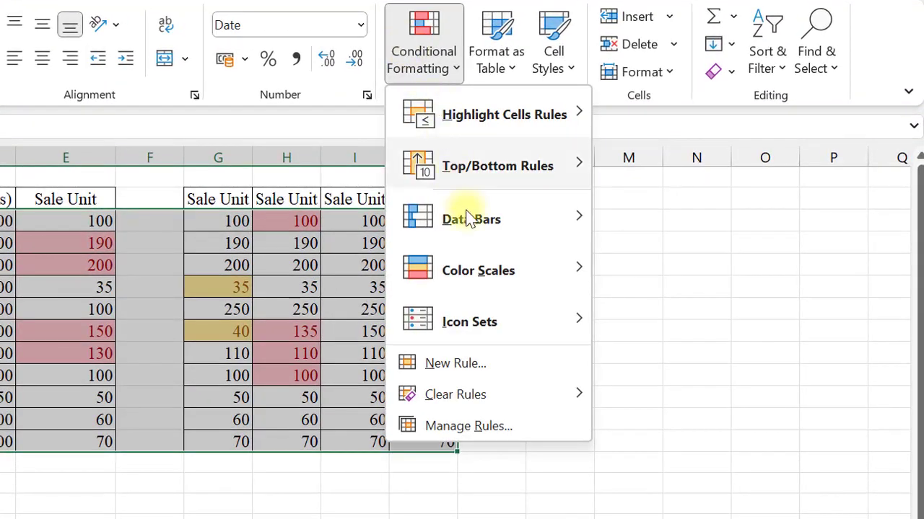
{"action": "mouse_move", "coordinate": [535, 392]}
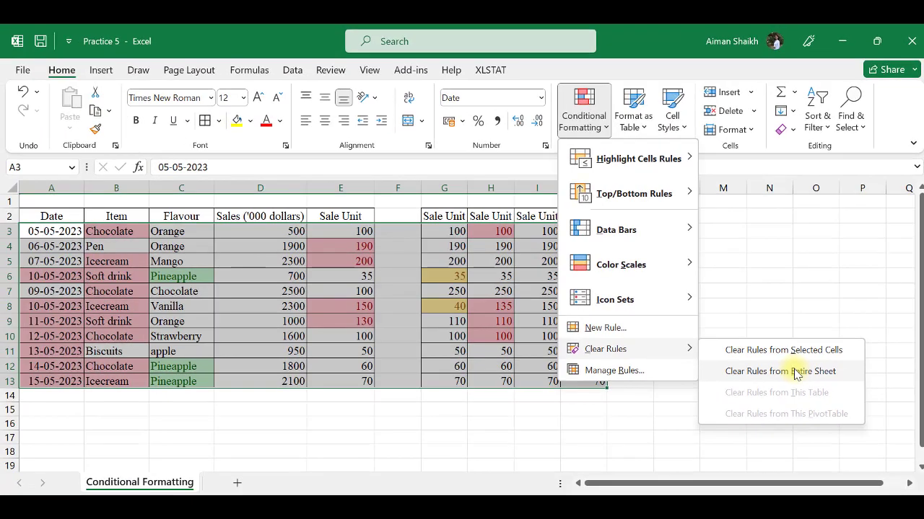
{"action": "left_click", "coordinate": [797, 373]}
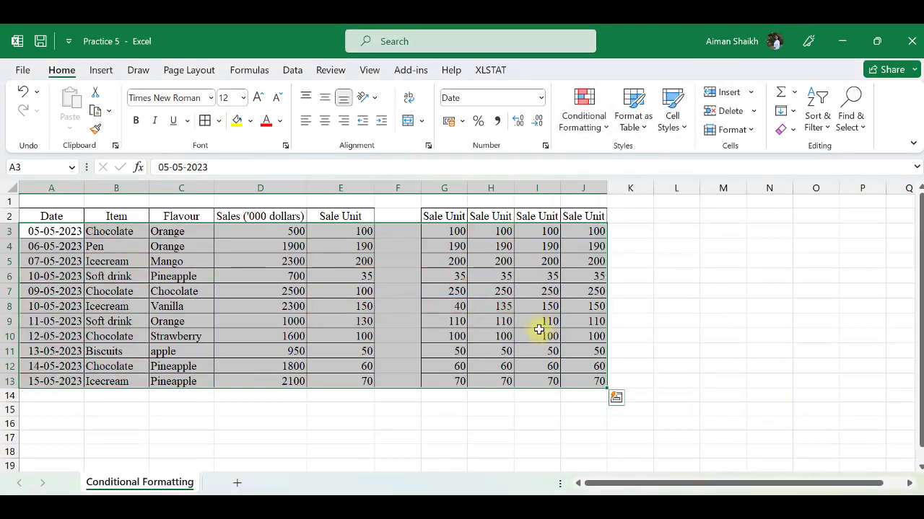
{"action": "left_click", "coordinate": [676, 275]}
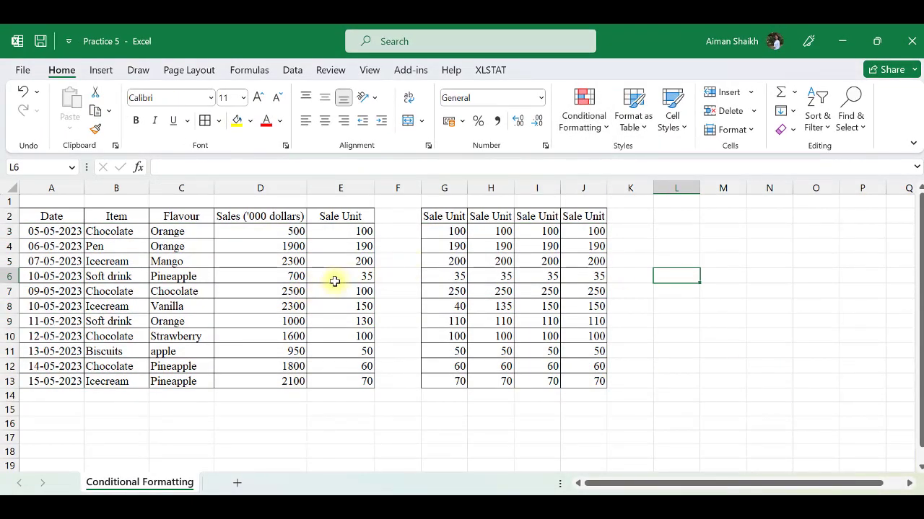
{"action": "left_click", "coordinate": [586, 128]}
{"action": "mouse_move", "coordinate": [641, 170]}
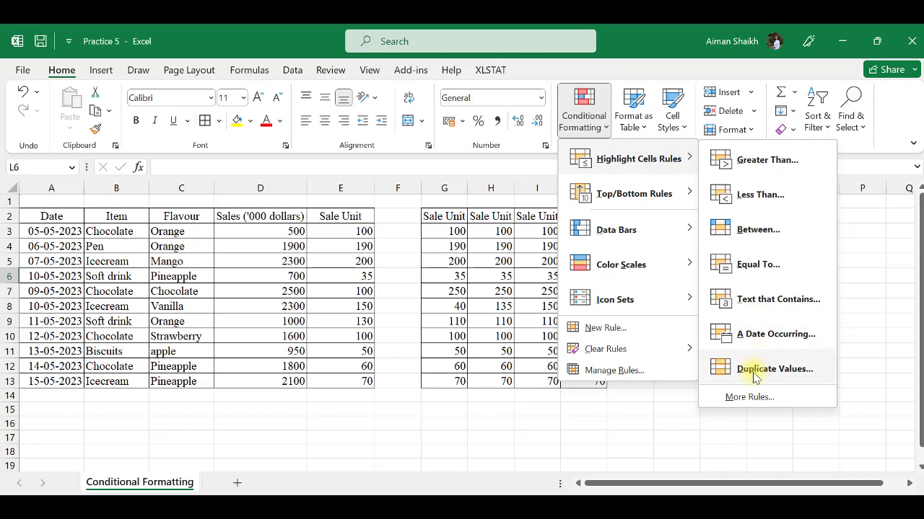
{"action": "mouse_move", "coordinate": [614, 199]}
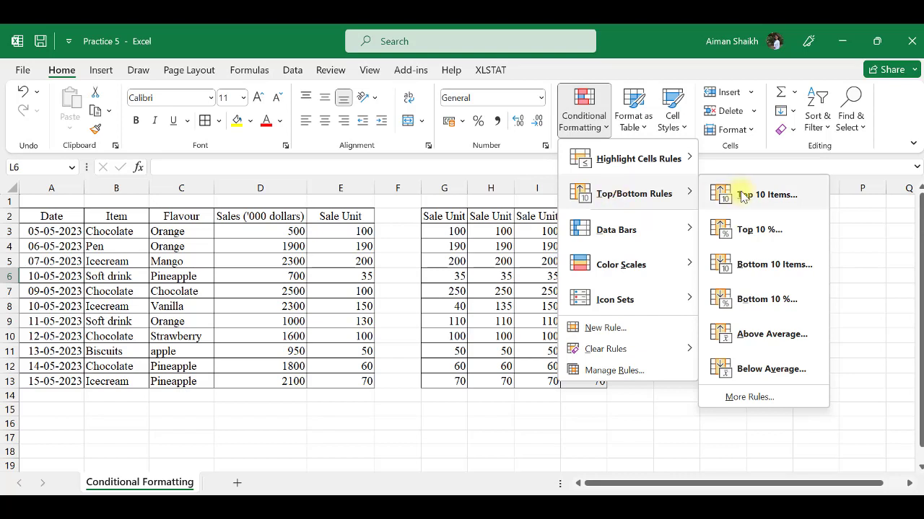
{"action": "left_click", "coordinate": [330, 228]}
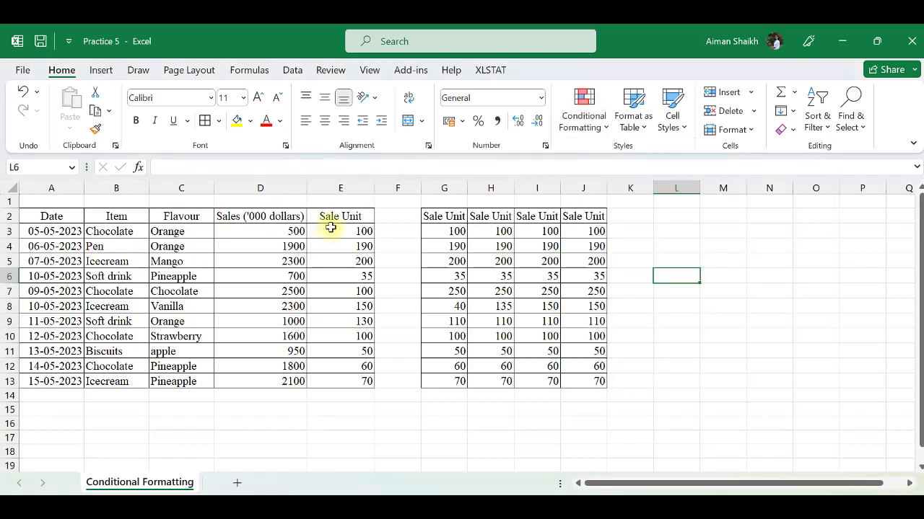
- Highlight the top 3 Sale Unit values in E3:E13 with Light Red Fill with Dark Red Text
{"action": "left_click_drag", "start_coordinate": [331, 227], "coordinate": [334, 376]}
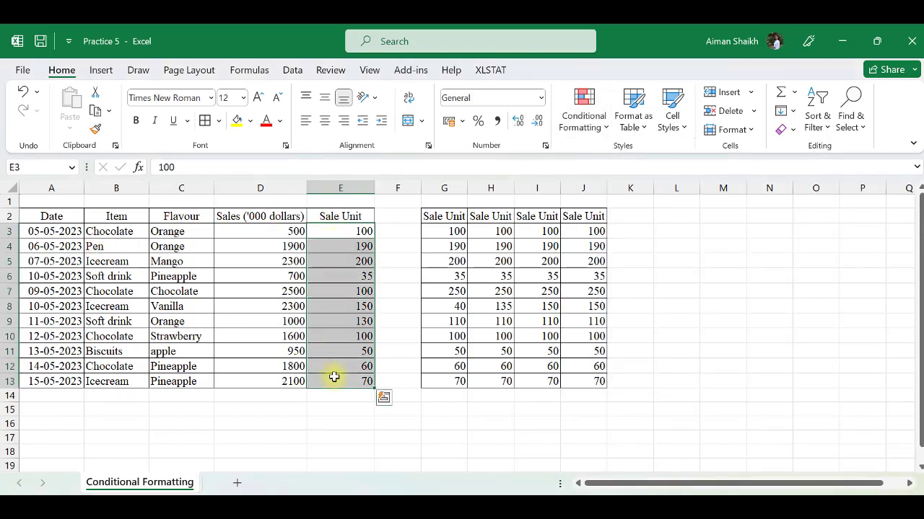
{"action": "left_click", "coordinate": [603, 126]}
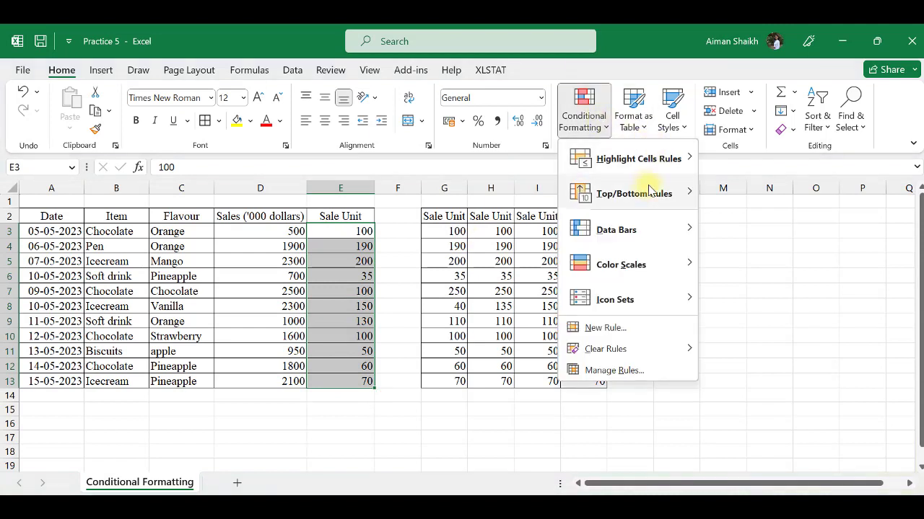
{"action": "mouse_move", "coordinate": [650, 192]}
{"action": "left_click", "coordinate": [759, 204]}
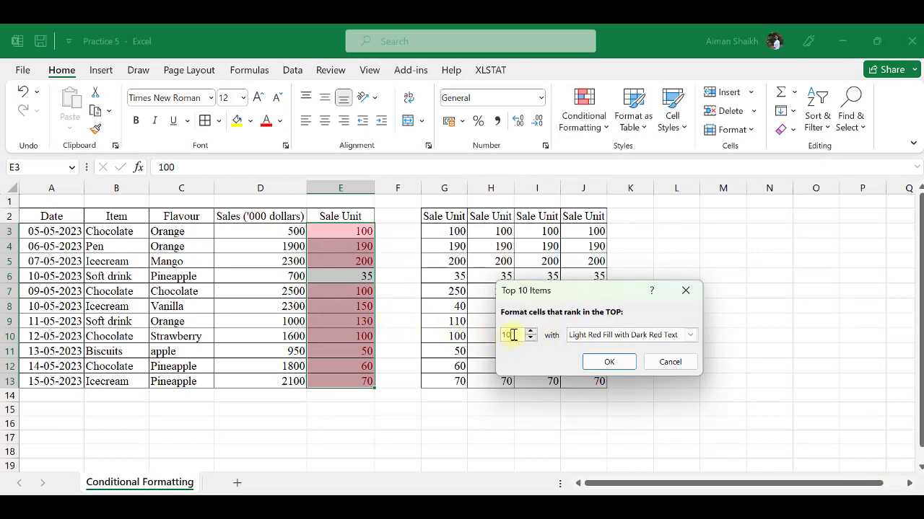
{"action": "type", "text": "3"}
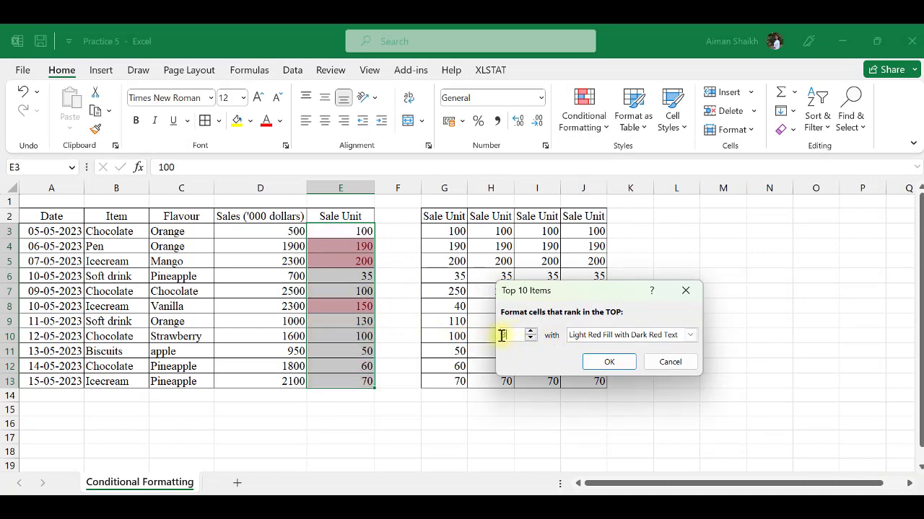
{"action": "left_click", "coordinate": [617, 364]}
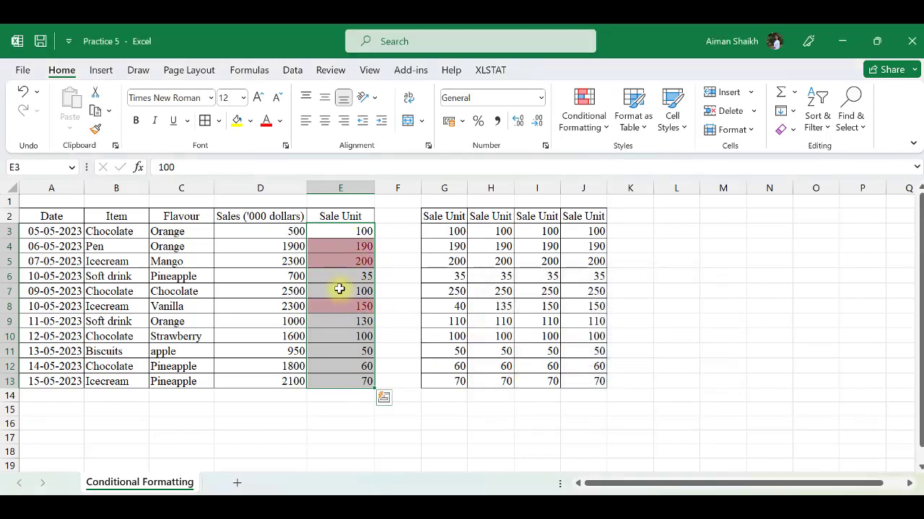
- Highlight the bottom 3 Sale Unit values in G3:G13 with Yellow Fill with Dark Yellow Text
{"action": "left_click_drag", "start_coordinate": [444, 230], "coordinate": [449, 379]}
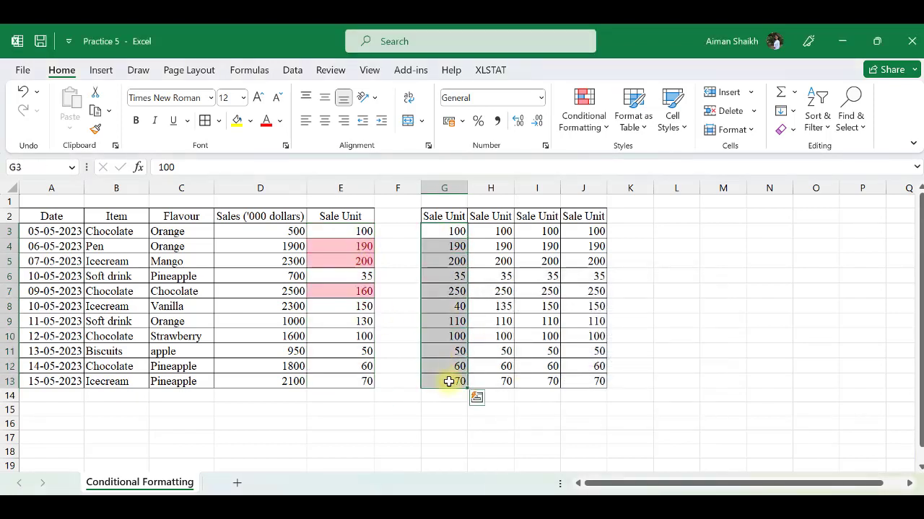
{"action": "left_click", "coordinate": [585, 109]}
{"action": "mouse_move", "coordinate": [685, 192]}
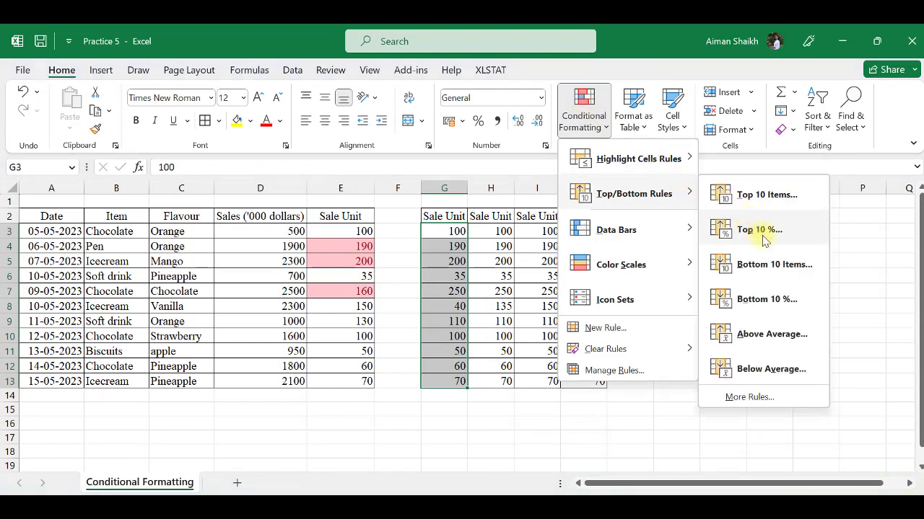
{"action": "left_click", "coordinate": [774, 265]}
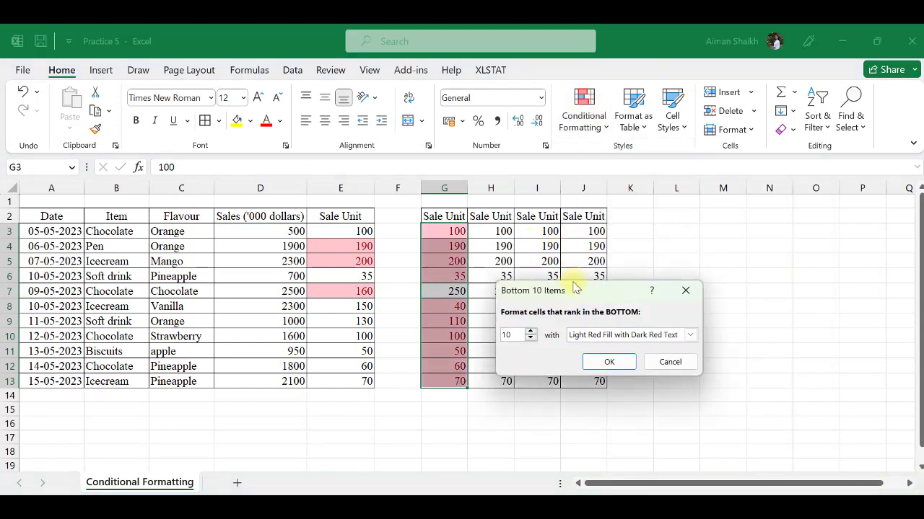
{"action": "left_click_drag", "start_coordinate": [516, 335], "coordinate": [477, 340]}
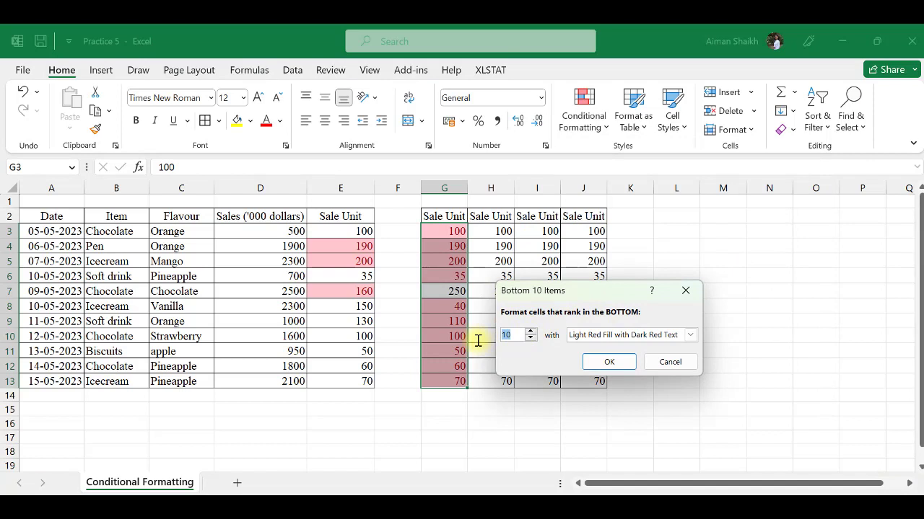
{"action": "type", "text": "3"}
{"action": "left_click", "coordinate": [567, 335]}
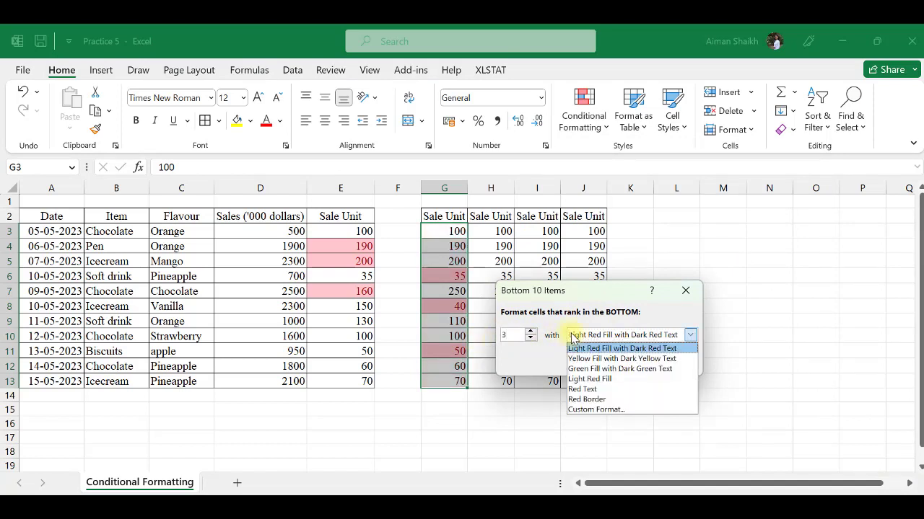
{"action": "left_click", "coordinate": [581, 359]}
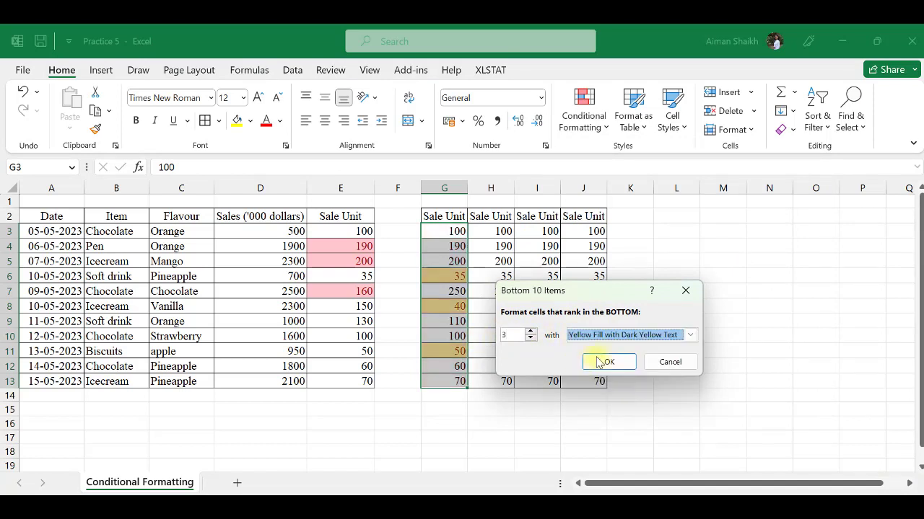
{"action": "left_click", "coordinate": [599, 361]}
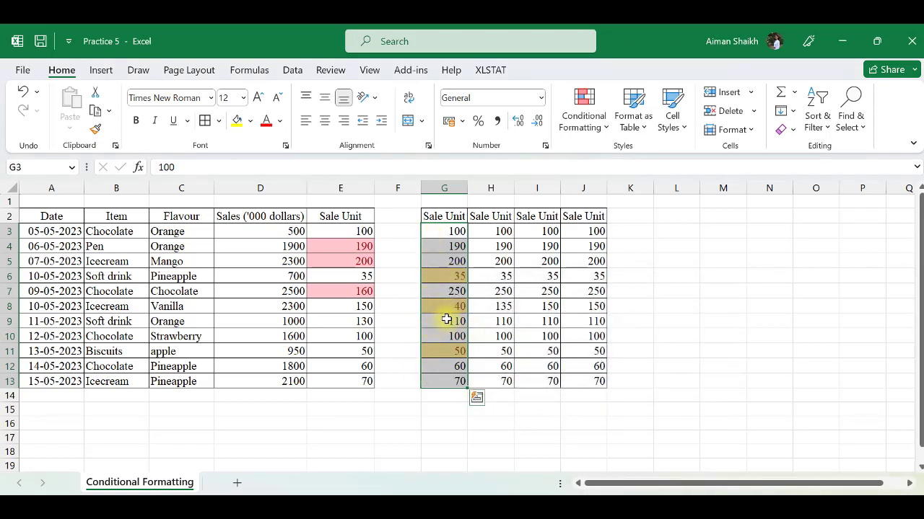
- Highlight the above-average values in H3:H13 with Light Red Fill with Dark Red Text
{"action": "left_click_drag", "start_coordinate": [498, 231], "coordinate": [496, 381]}
{"action": "left_click", "coordinate": [583, 117]}
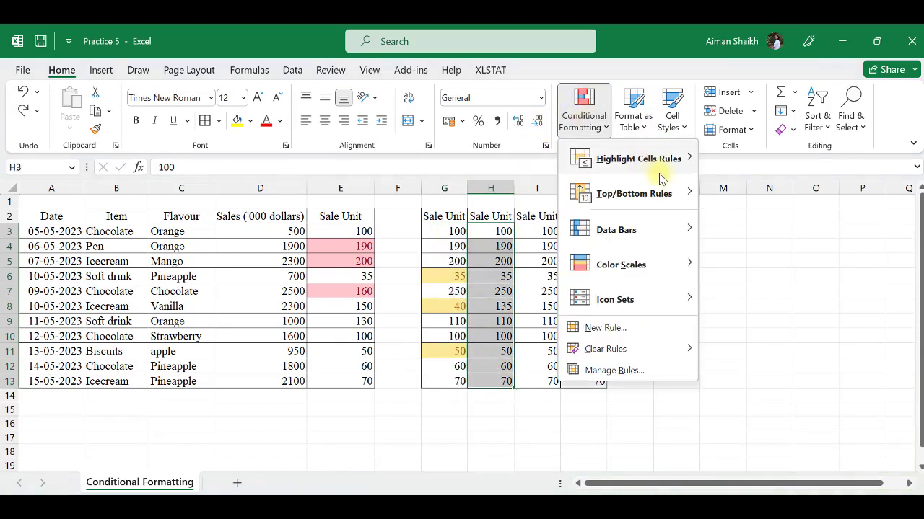
{"action": "mouse_move", "coordinate": [670, 195]}
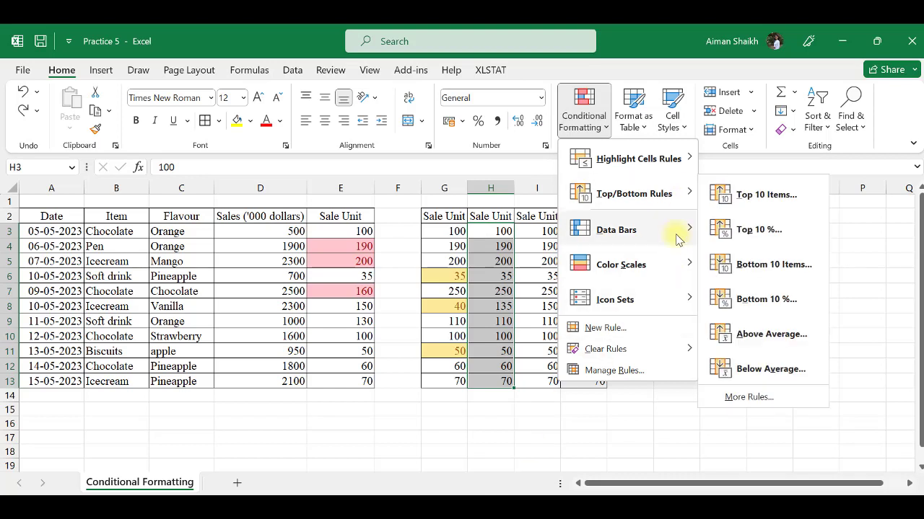
{"action": "left_click", "coordinate": [746, 346]}
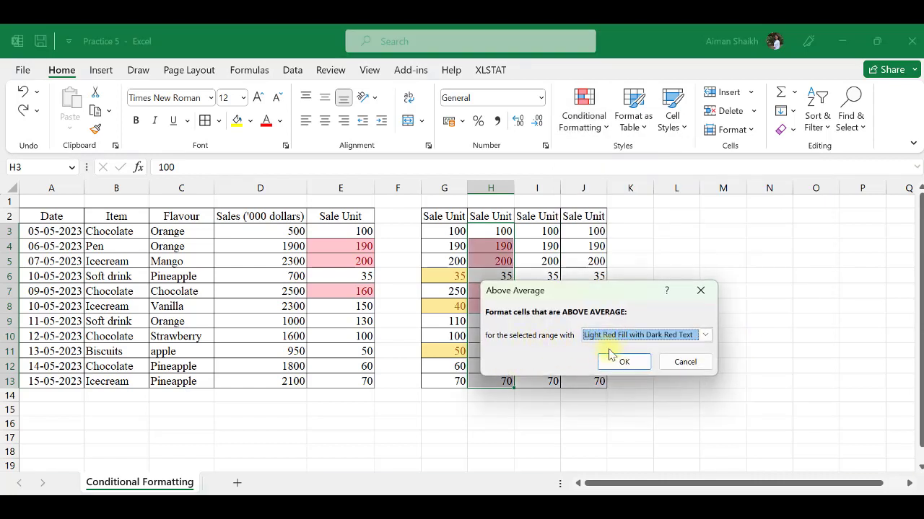
{"action": "left_click", "coordinate": [635, 365]}
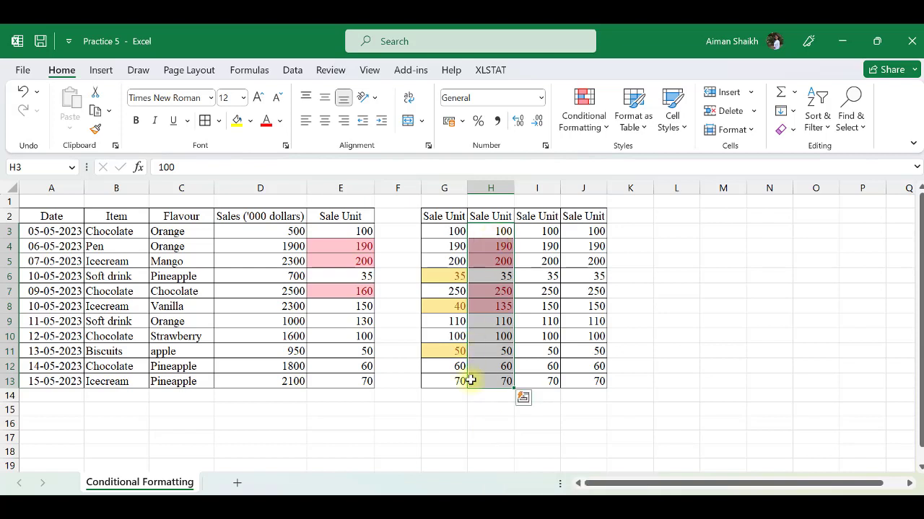
- Highlight the below-average values in H3:H13 with Green Fill with Dark Green Text
{"action": "left_click", "coordinate": [608, 127]}
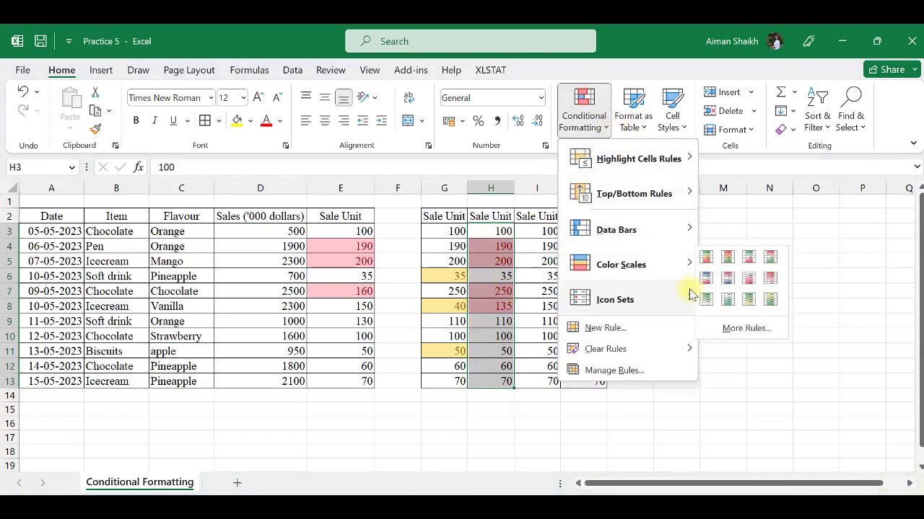
{"action": "mouse_move", "coordinate": [682, 187]}
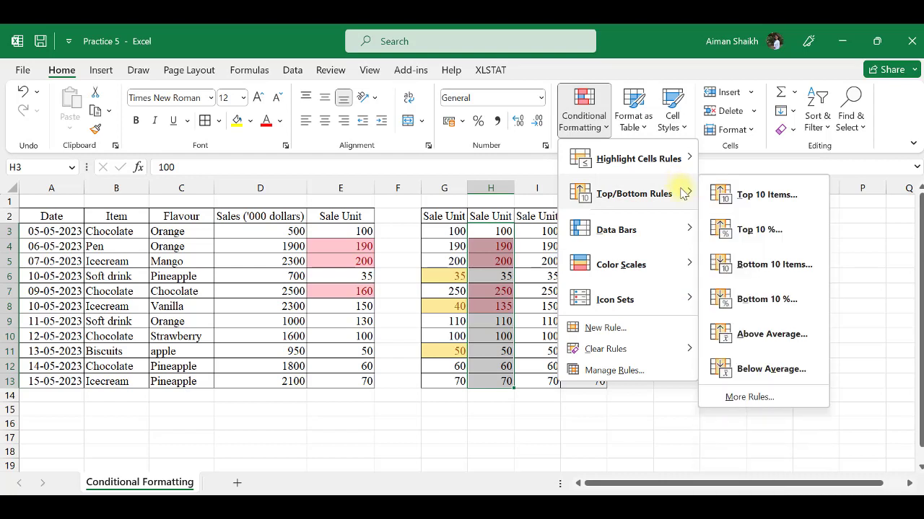
{"action": "left_click", "coordinate": [755, 370]}
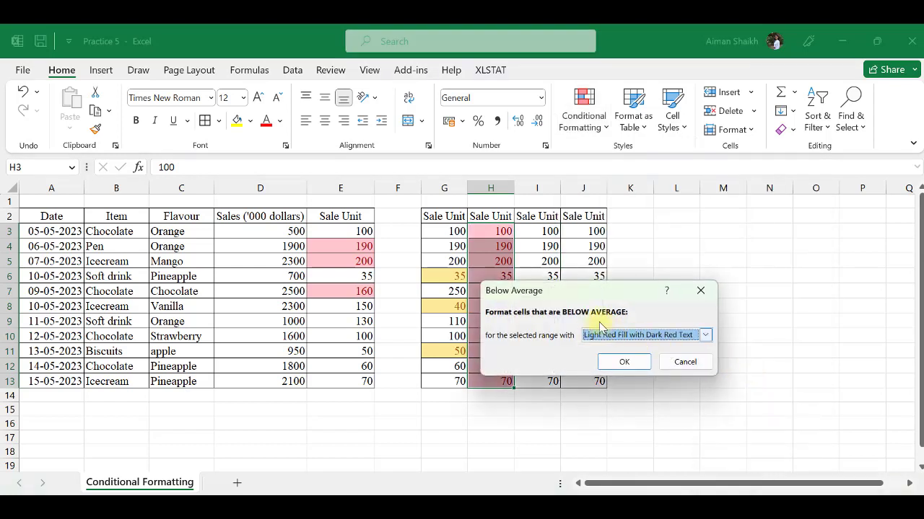
{"action": "left_click", "coordinate": [704, 335]}
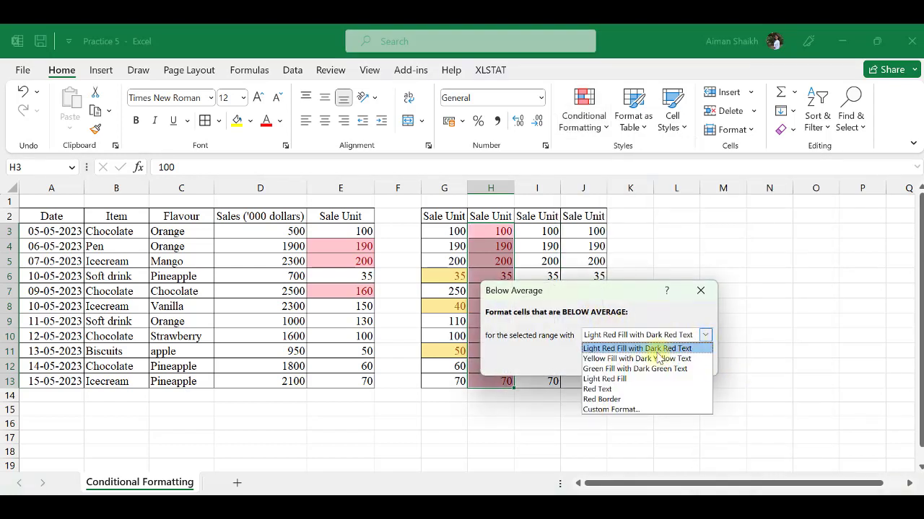
{"action": "left_click", "coordinate": [614, 369]}
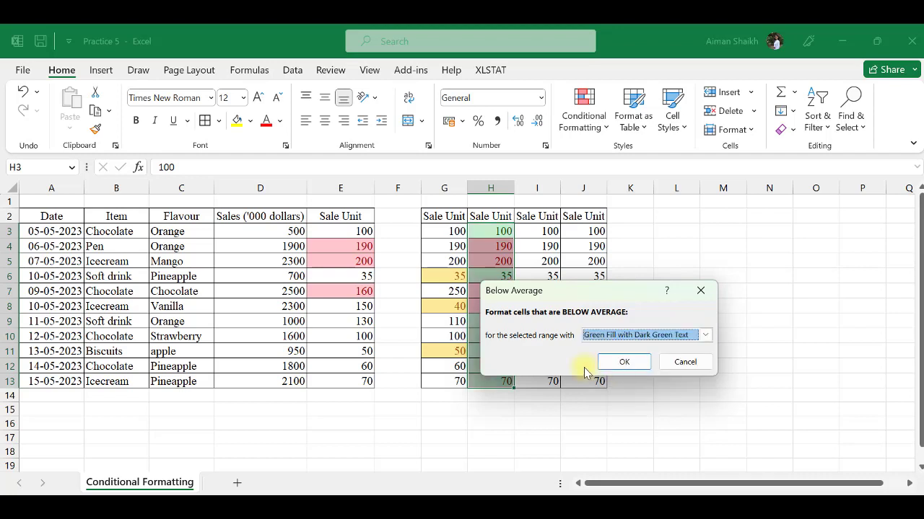
{"action": "left_click", "coordinate": [612, 362]}
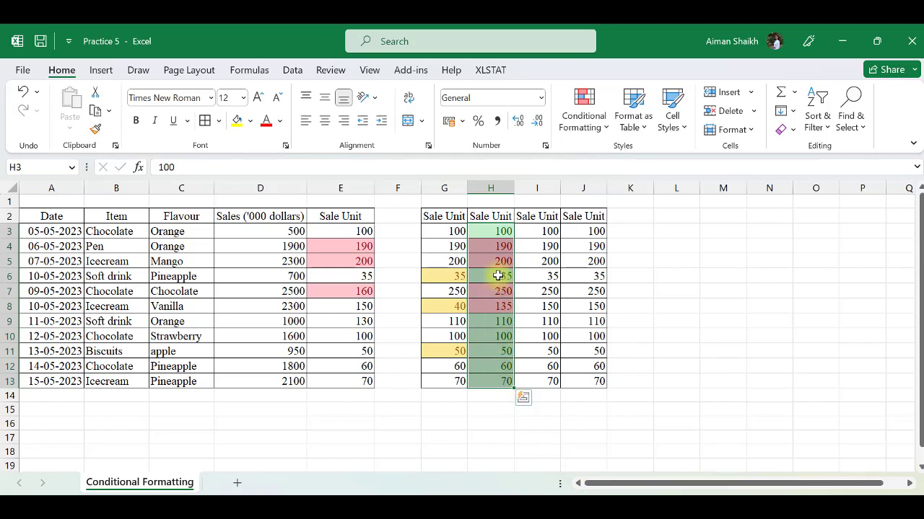
{"action": "left_click", "coordinate": [546, 262]}
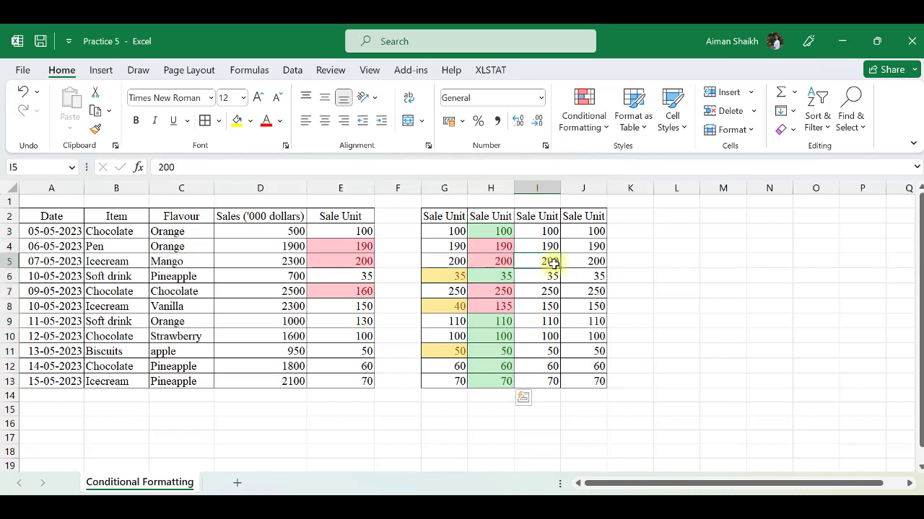
{"action": "left_click", "coordinate": [581, 124]}
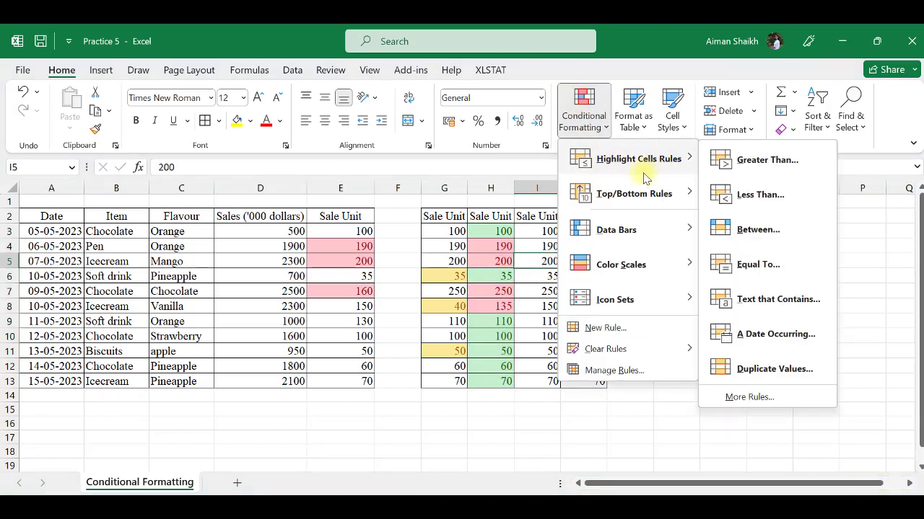
{"action": "mouse_move", "coordinate": [625, 198]}
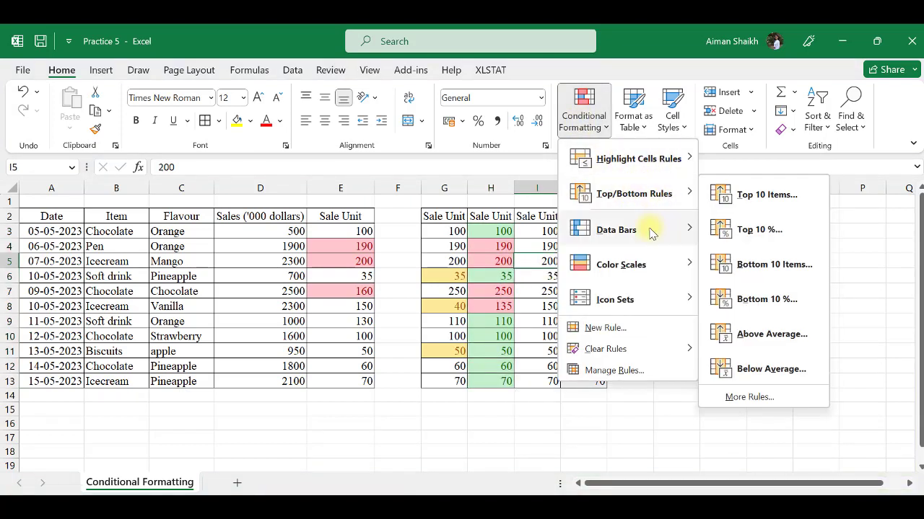
{"action": "mouse_move", "coordinate": [649, 234]}
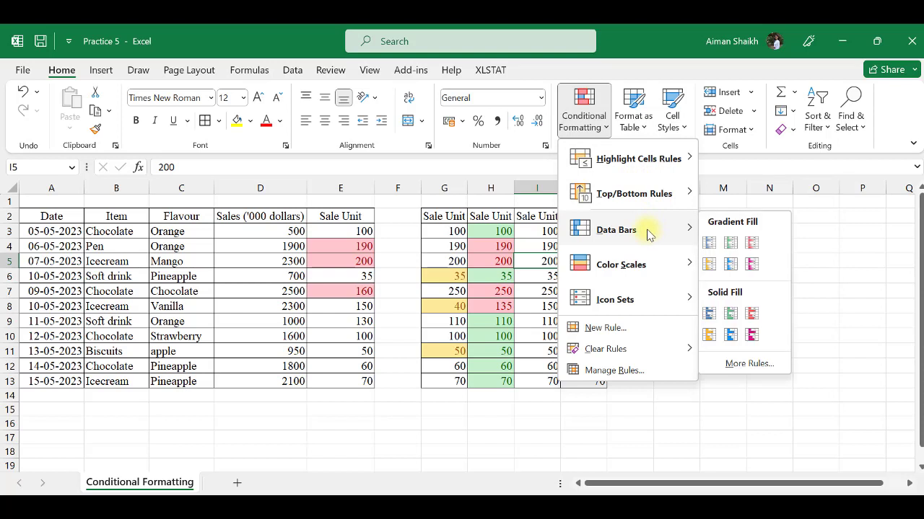
{"action": "left_click", "coordinate": [319, 226]}
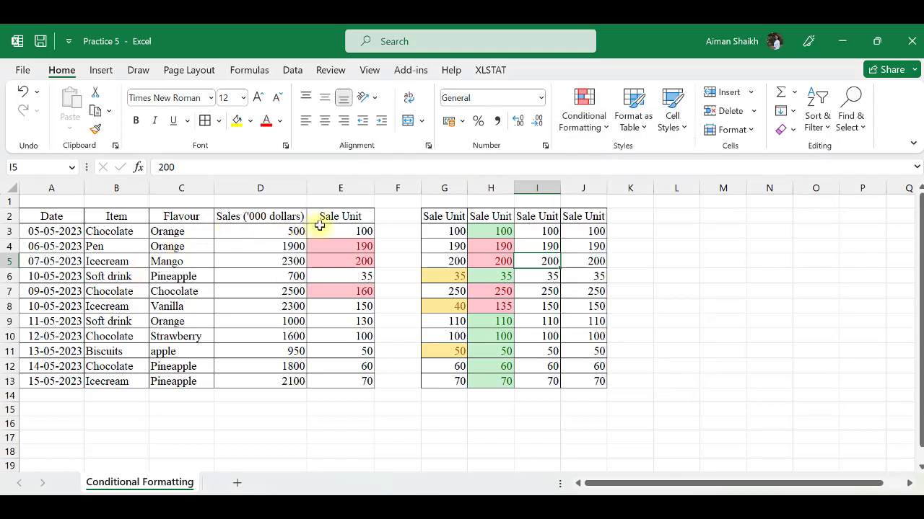
- Clear all conditional formatting rules from the entire sheet
{"action": "left_click", "coordinate": [320, 226]}
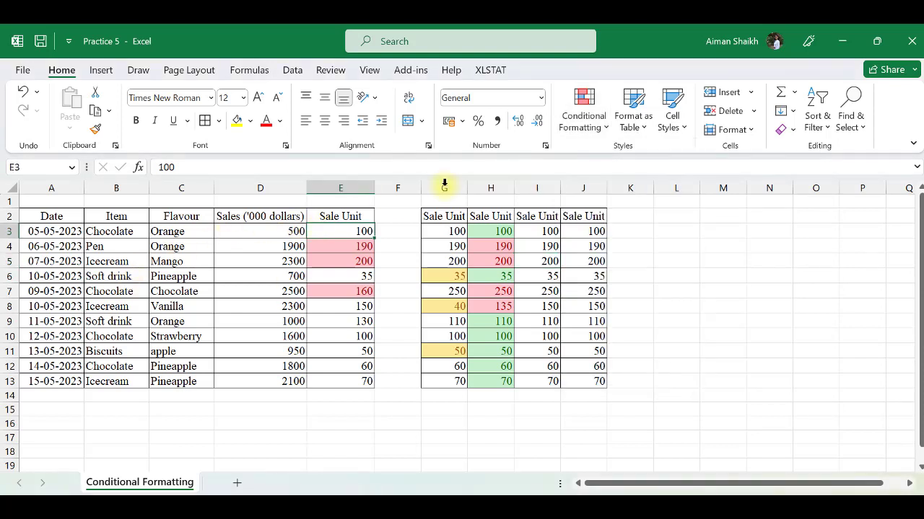
{"action": "left_click", "coordinate": [584, 133]}
{"action": "mouse_move", "coordinate": [650, 302]}
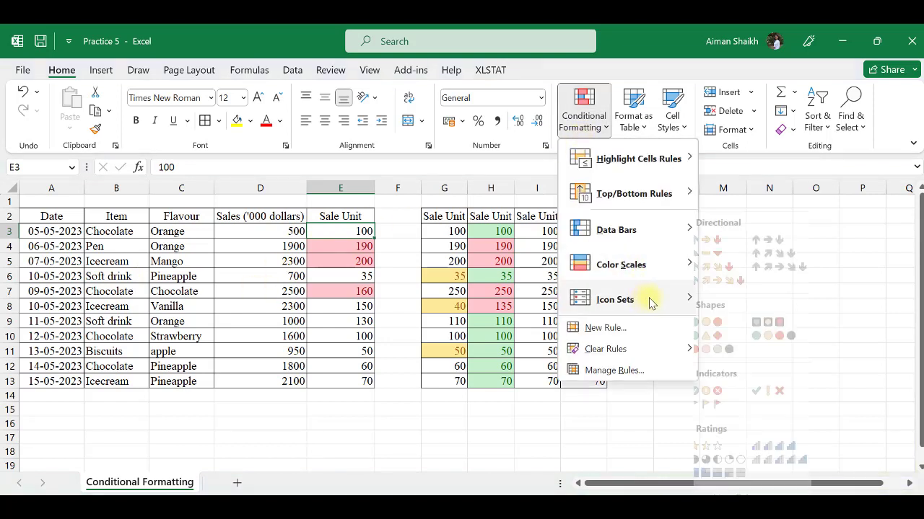
{"action": "mouse_move", "coordinate": [671, 350]}
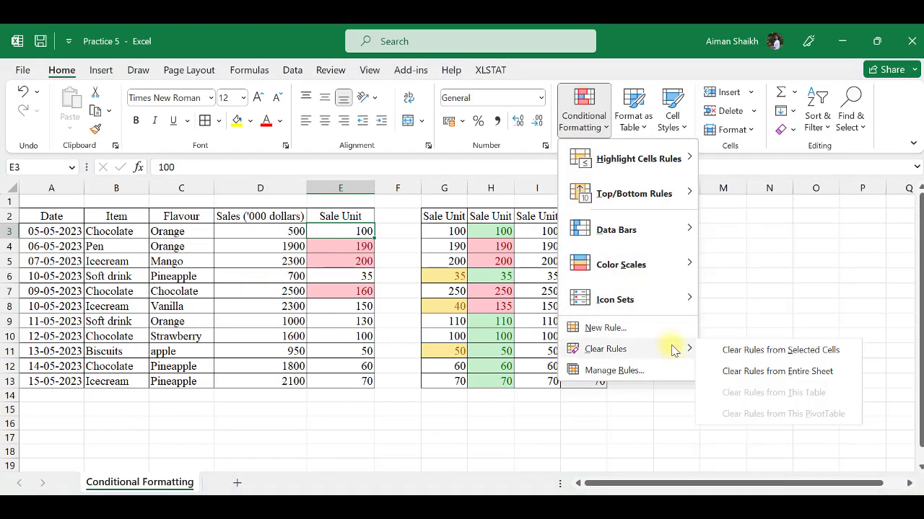
{"action": "left_click", "coordinate": [736, 372]}
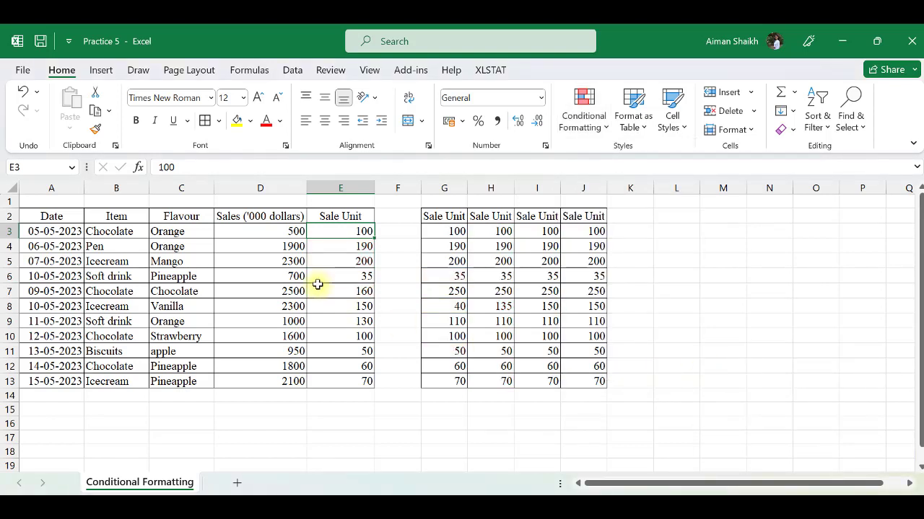
- Apply green gradient-fill data bars to the Sale Unit values in E3:E13
{"action": "key", "text": "ctrl+shift+Down"}
{"action": "left_click", "coordinate": [592, 115]}
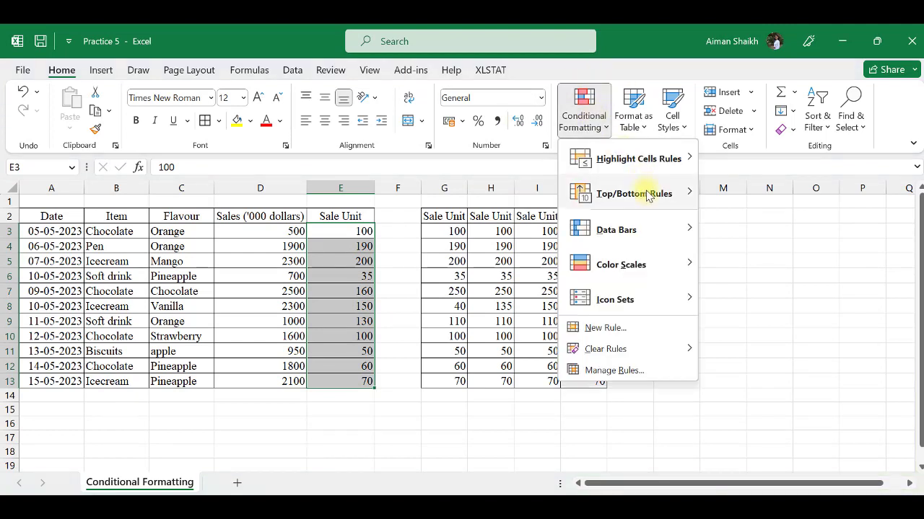
{"action": "mouse_move", "coordinate": [652, 227]}
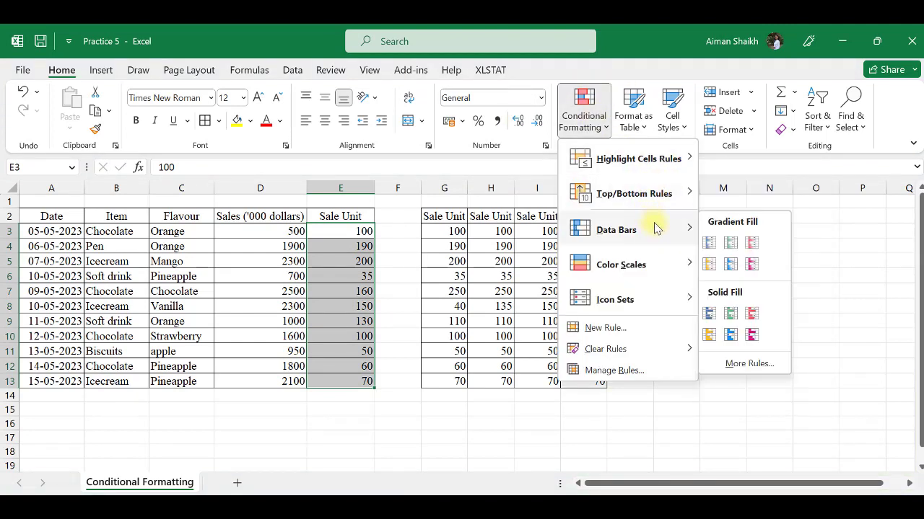
{"action": "left_click", "coordinate": [733, 245]}
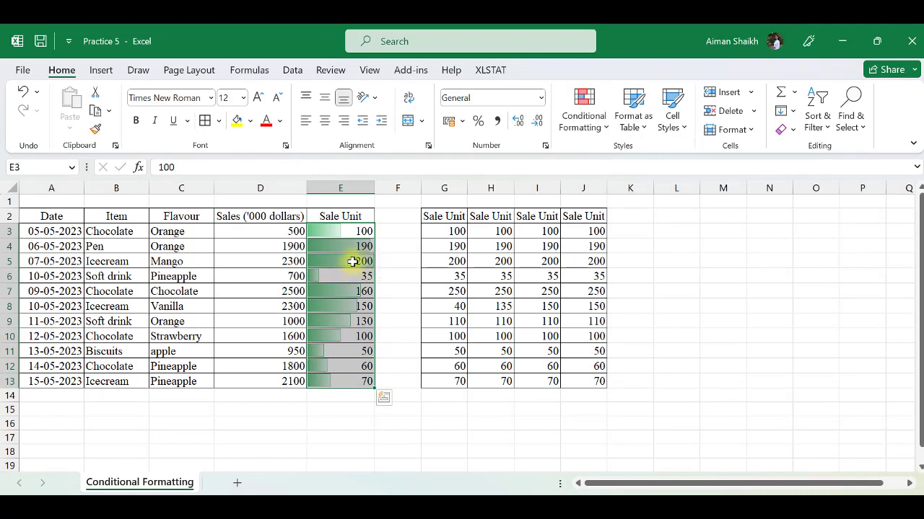
{"action": "left_click", "coordinate": [382, 279]}
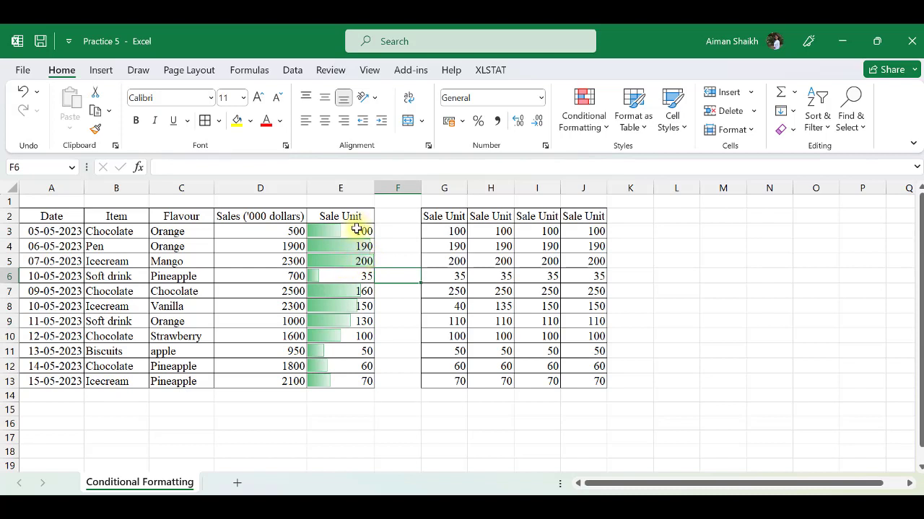
- Test the data bars by setting cell E6 first to 0 and finally to 150
{"action": "left_click", "coordinate": [341, 277]}
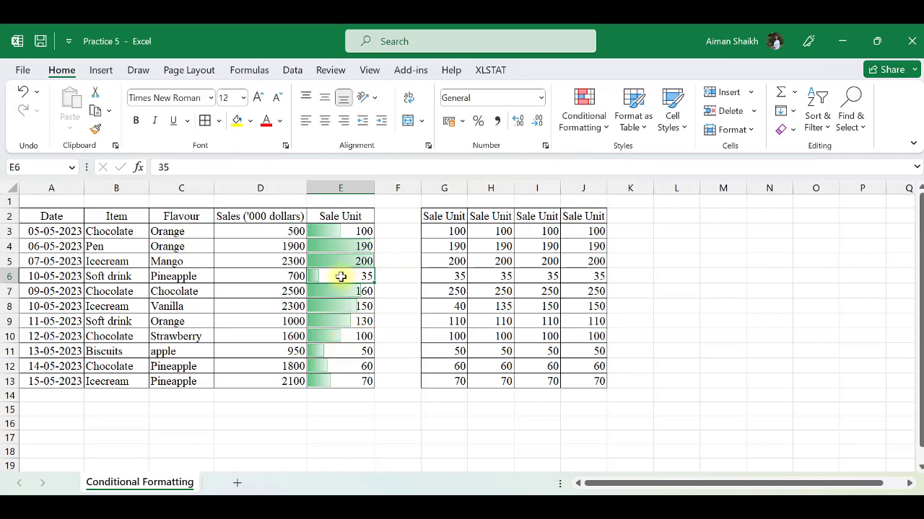
{"action": "type", "text": "0"}
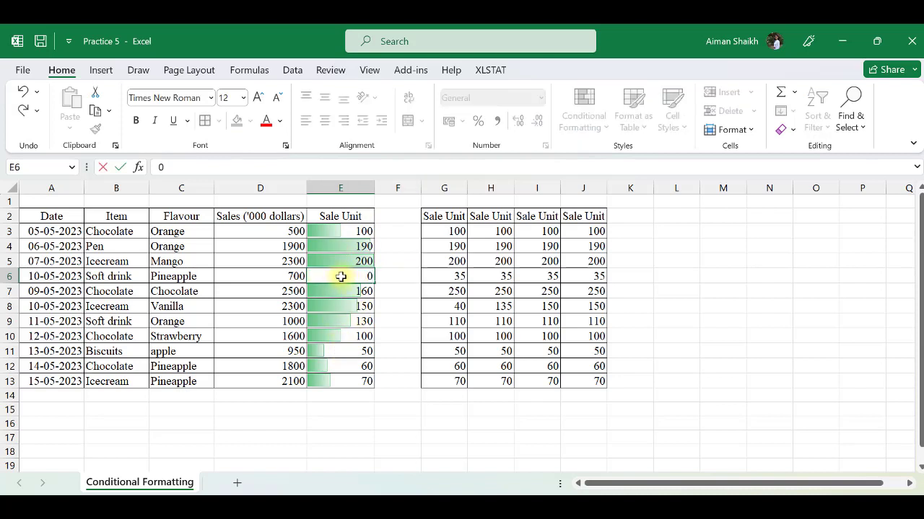
{"action": "key", "text": "Return"}
{"action": "left_click", "coordinate": [328, 274]}
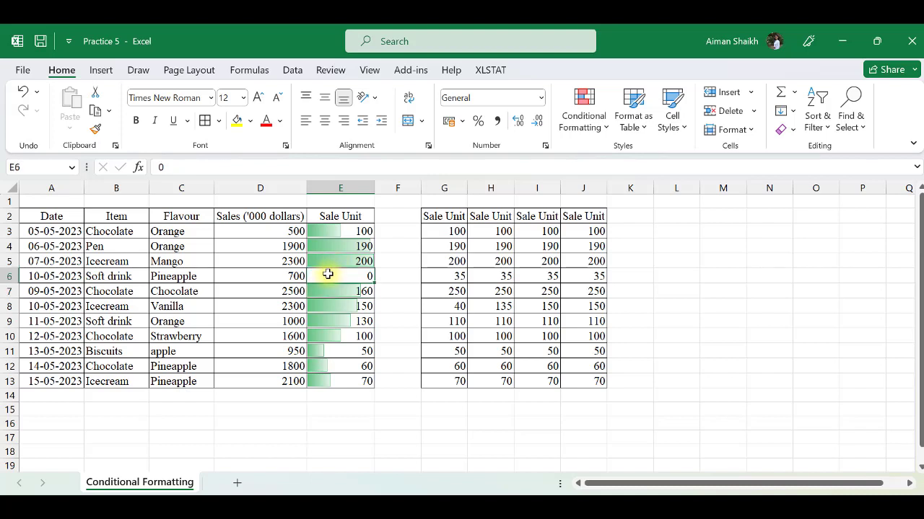
{"action": "type", "text": "15"}
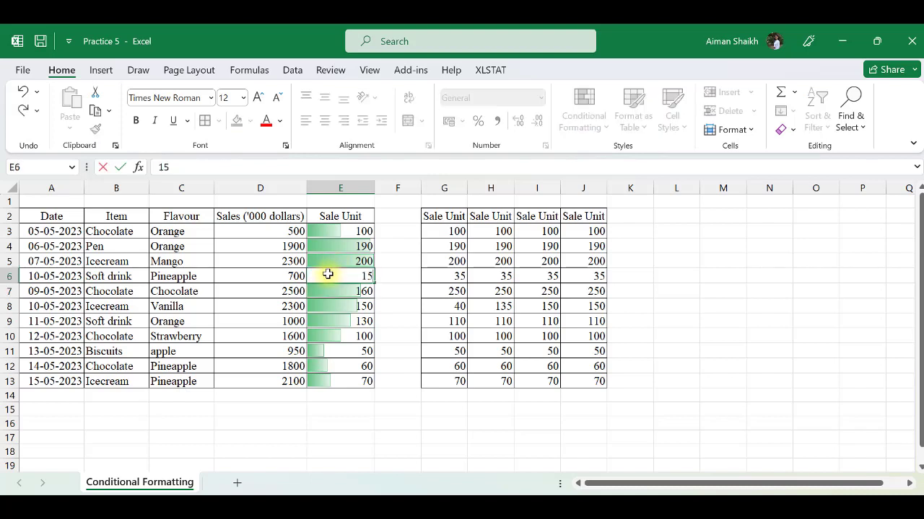
{"action": "key", "text": "Return"}
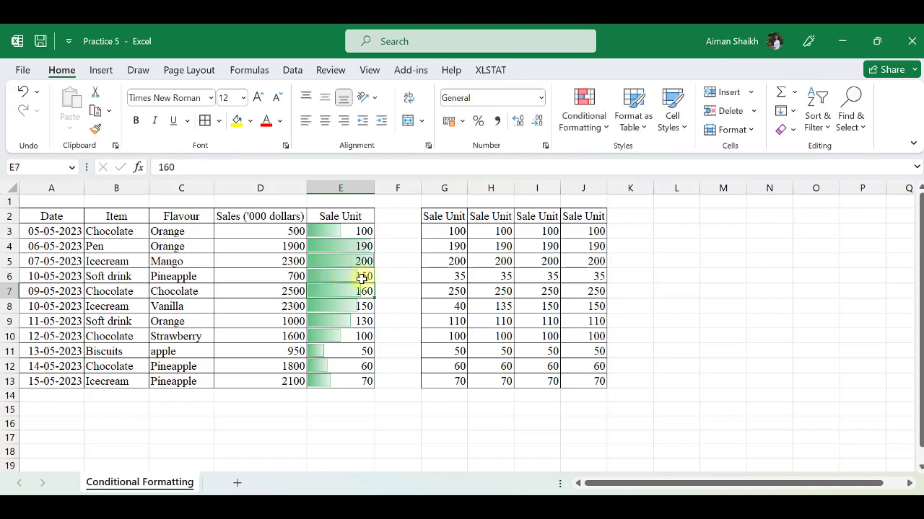
{"action": "left_click", "coordinate": [361, 275]}
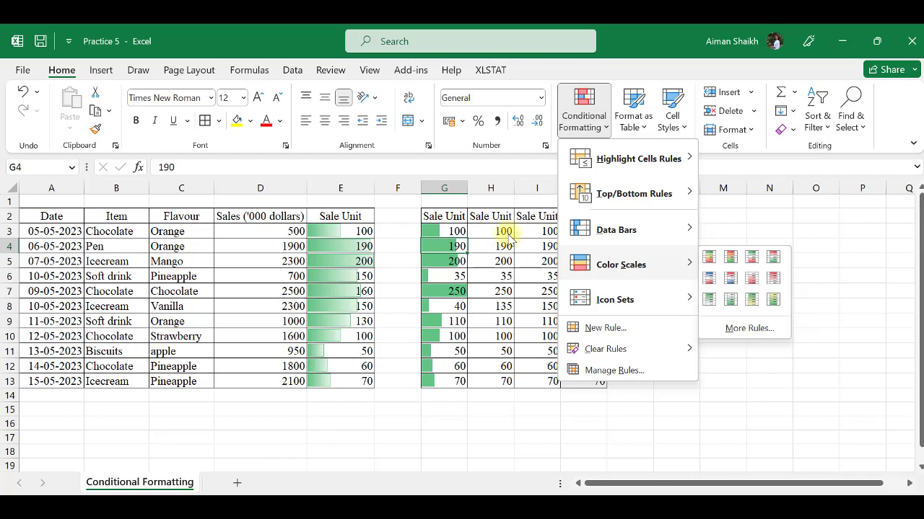
- Apply the green-yellow-red color scale to the Sale Unit values in H3:H13 and check individual colored cells
{"action": "left_click_drag", "start_coordinate": [509, 238], "coordinate": [508, 381]}
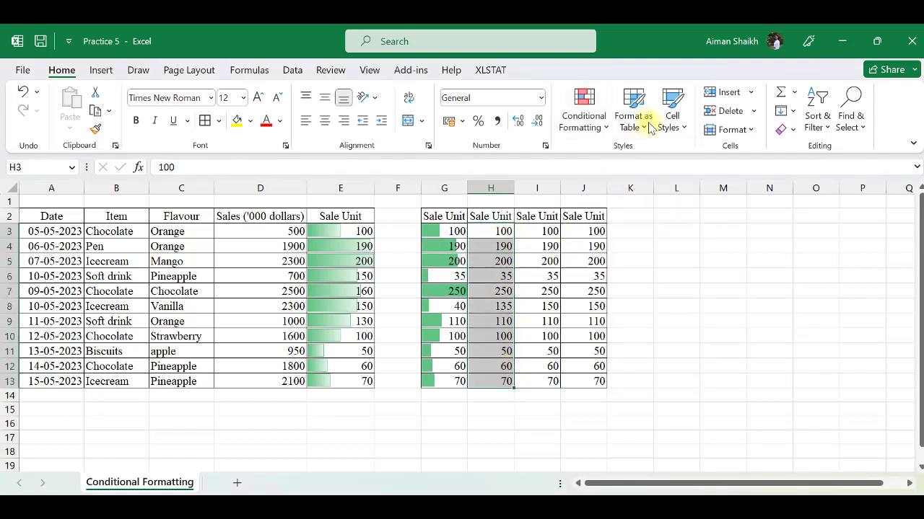
{"action": "left_click", "coordinate": [585, 120]}
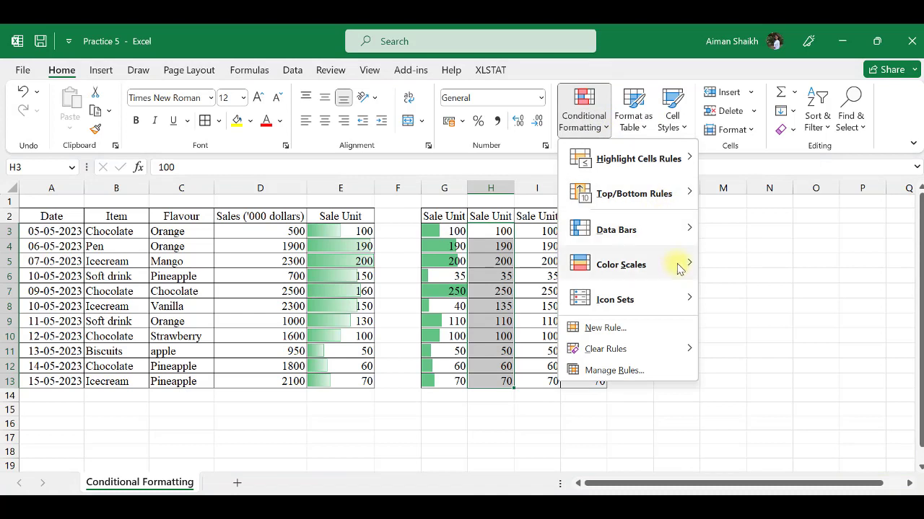
{"action": "mouse_move", "coordinate": [682, 265]}
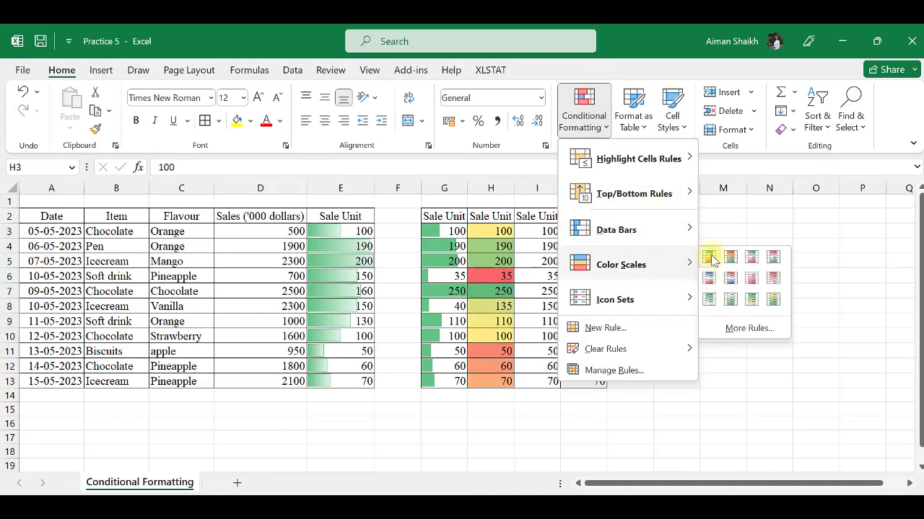
{"action": "left_click", "coordinate": [711, 258]}
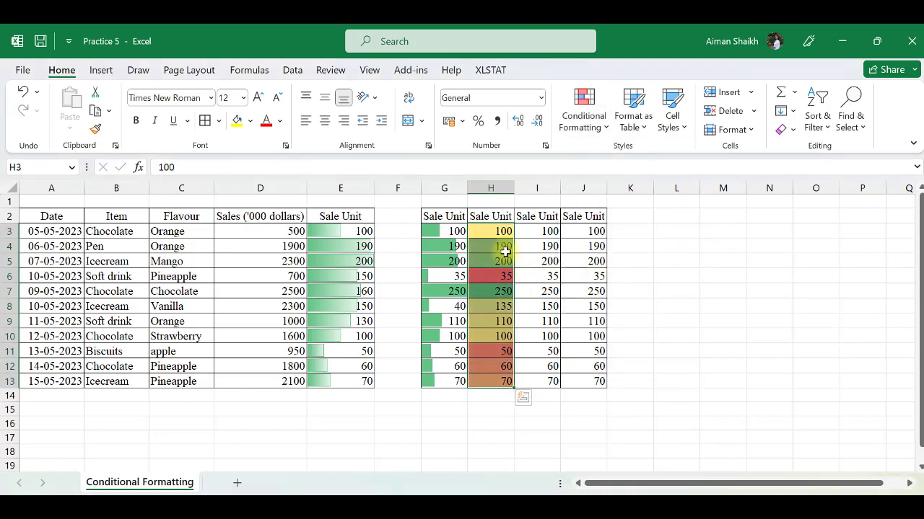
{"action": "left_click", "coordinate": [491, 295]}
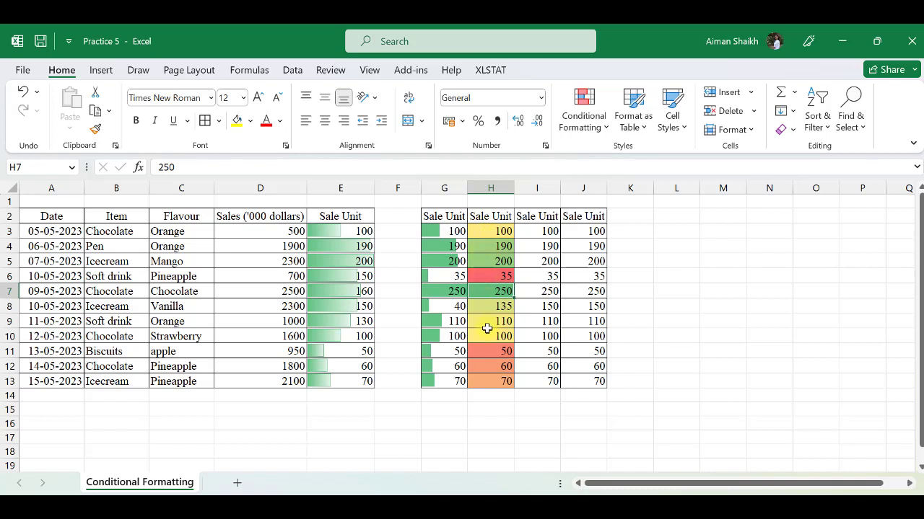
{"action": "left_click", "coordinate": [495, 271]}
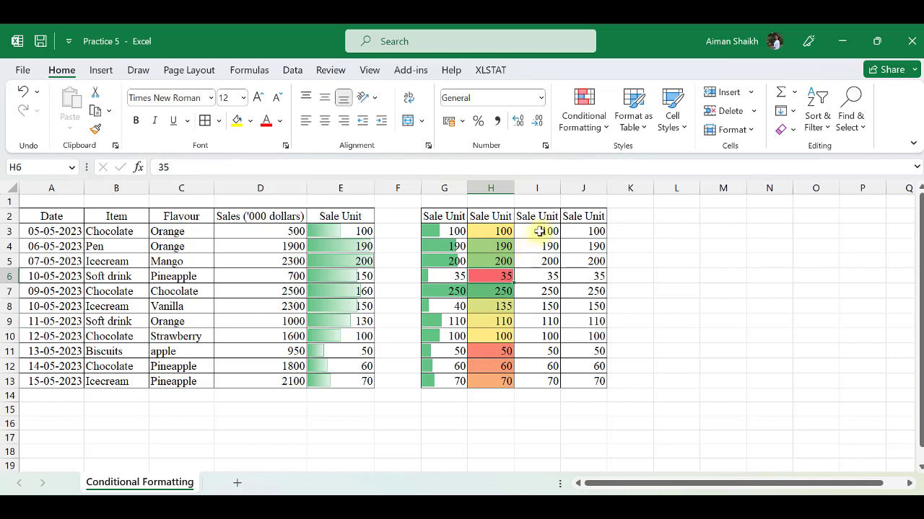
- Sort I3:I13 from smallest to largest, continuing with the current selection only
{"action": "left_click_drag", "start_coordinate": [539, 231], "coordinate": [555, 381]}
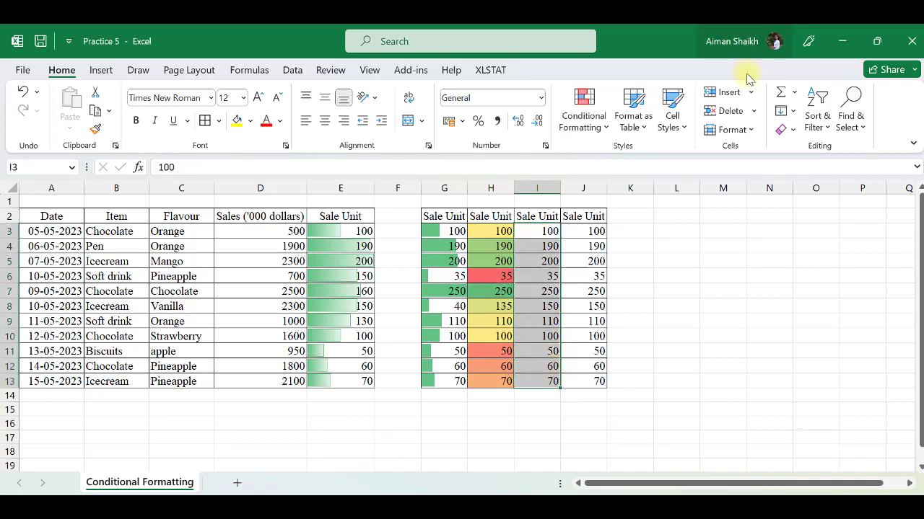
{"action": "left_click", "coordinate": [817, 104]}
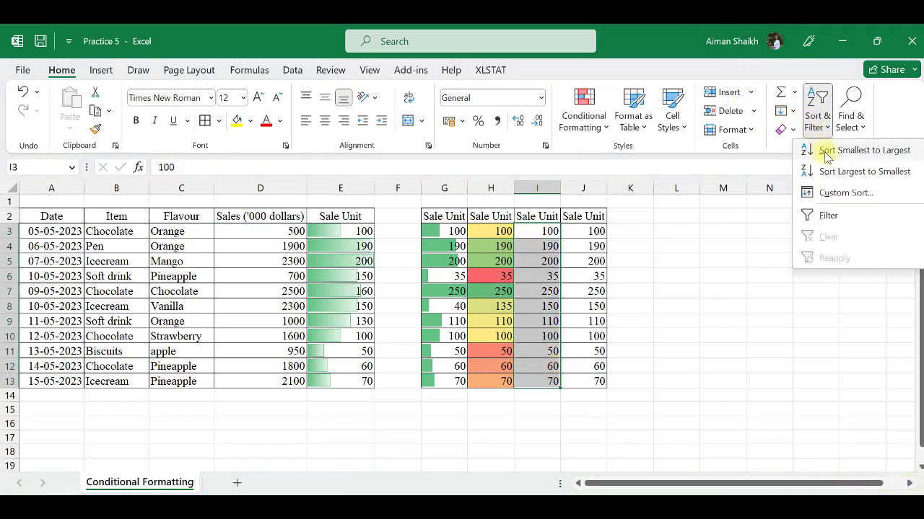
{"action": "left_click", "coordinate": [829, 152]}
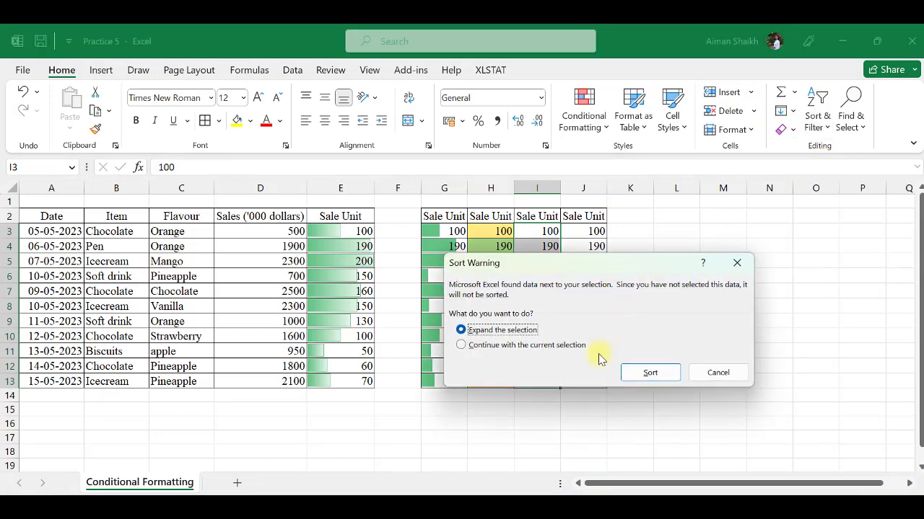
{"action": "left_click", "coordinate": [539, 348]}
{"action": "left_click", "coordinate": [625, 372]}
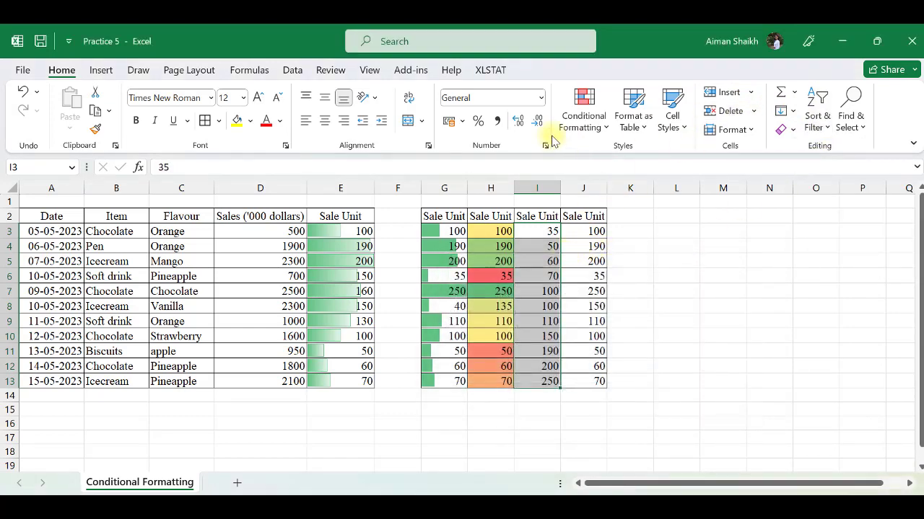
- Apply the green-yellow-red color scale to the sorted Sale Unit values in I3:I13
{"action": "left_click", "coordinate": [589, 125]}
{"action": "mouse_move", "coordinate": [635, 265]}
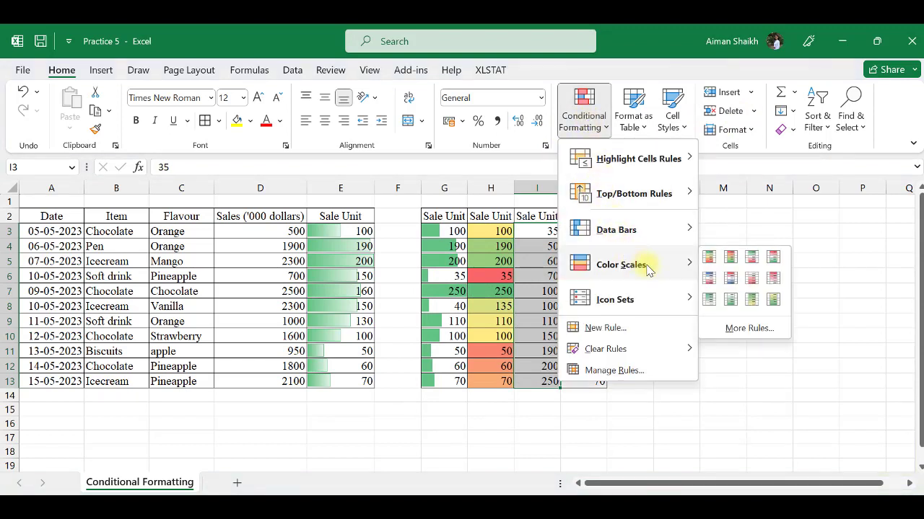
{"action": "left_click", "coordinate": [713, 265]}
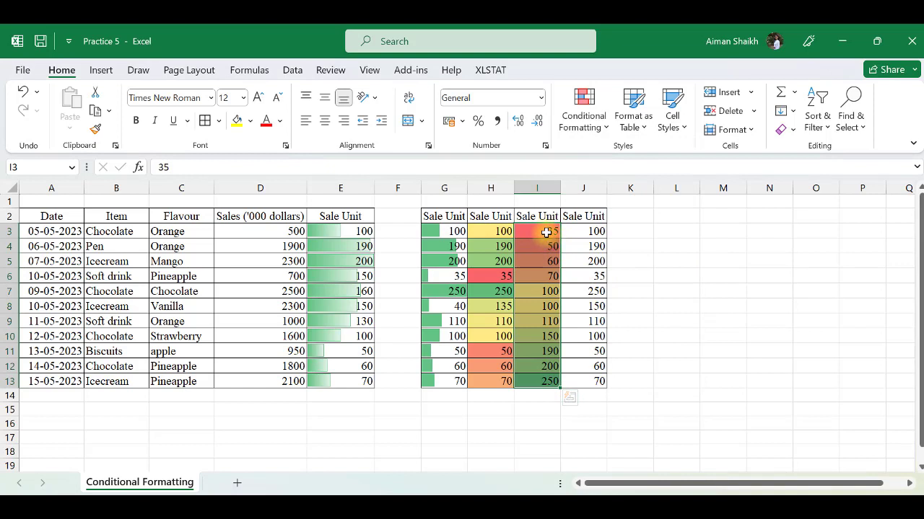
{"action": "left_click_drag", "start_coordinate": [546, 232], "coordinate": [550, 381]}
{"action": "left_click", "coordinate": [676, 246]}
- Apply the directional three-colored-arrows icon set to the Sale Unit values in J3:J13
{"action": "left_click_drag", "start_coordinate": [591, 231], "coordinate": [600, 381]}
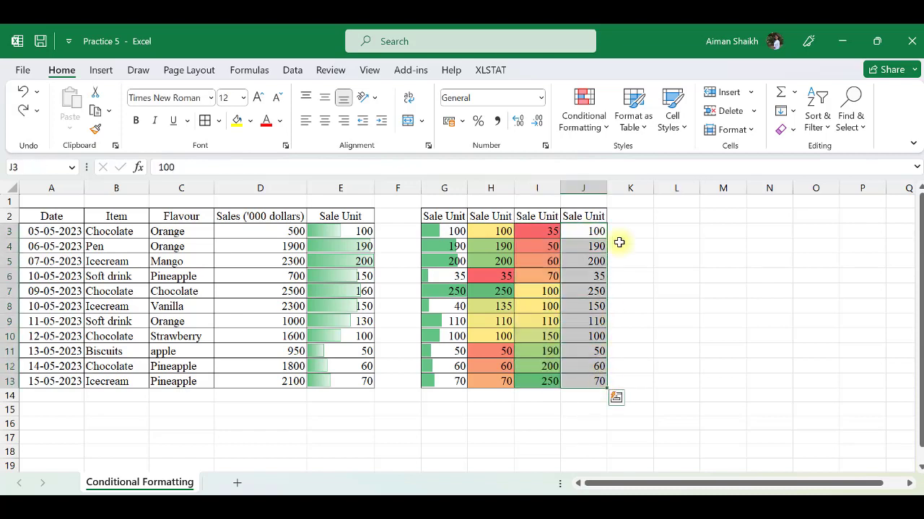
{"action": "left_click", "coordinate": [579, 130]}
{"action": "mouse_move", "coordinate": [684, 299]}
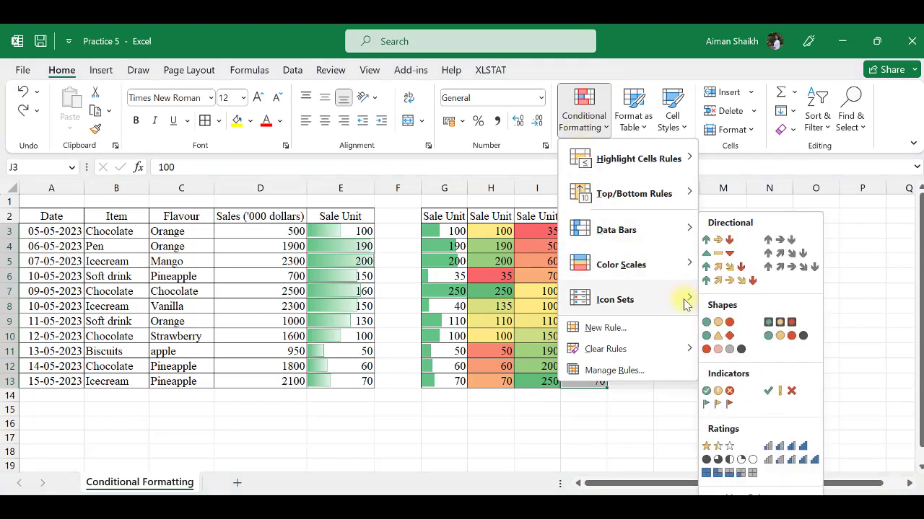
{"action": "left_click", "coordinate": [730, 243]}
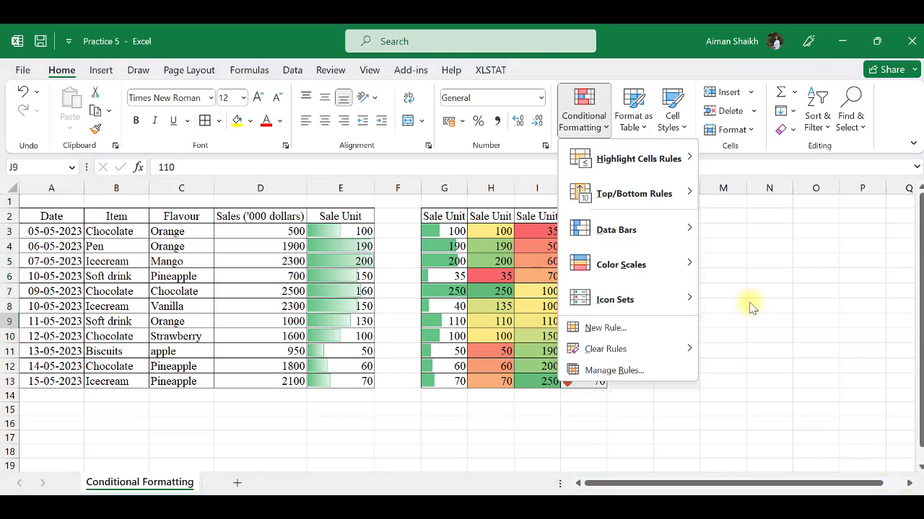
{"action": "key", "text": "Escape"}
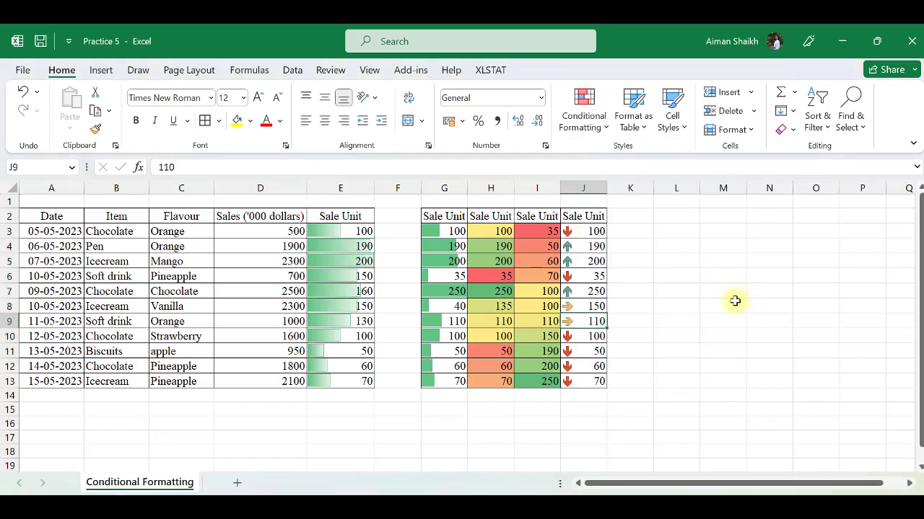
{"action": "left_click_drag", "start_coordinate": [268, 232], "coordinate": [101, 381]}
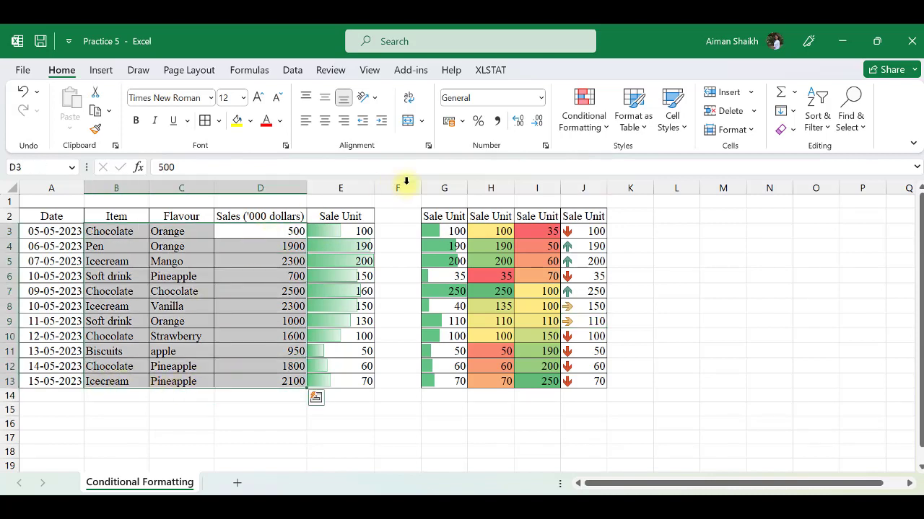
{"action": "left_click", "coordinate": [582, 127]}
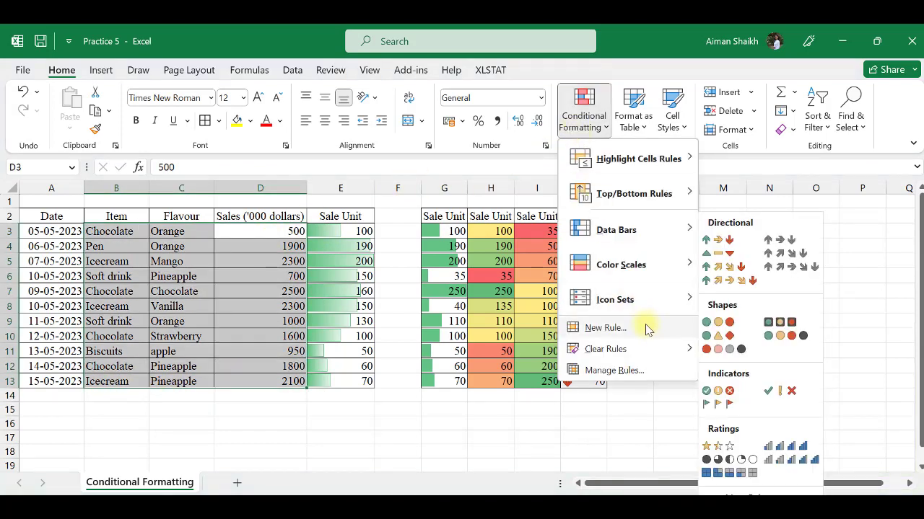
{"action": "left_click", "coordinate": [647, 330]}
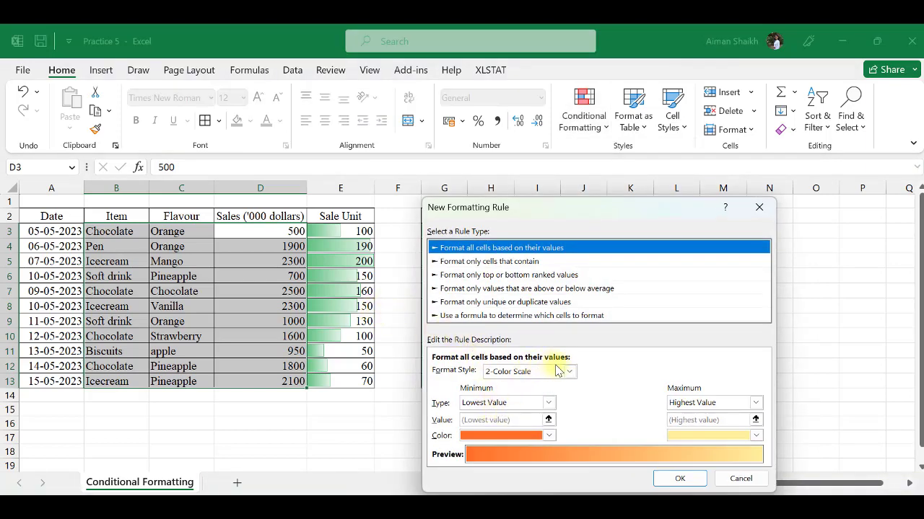
{"action": "left_click", "coordinate": [489, 302]}
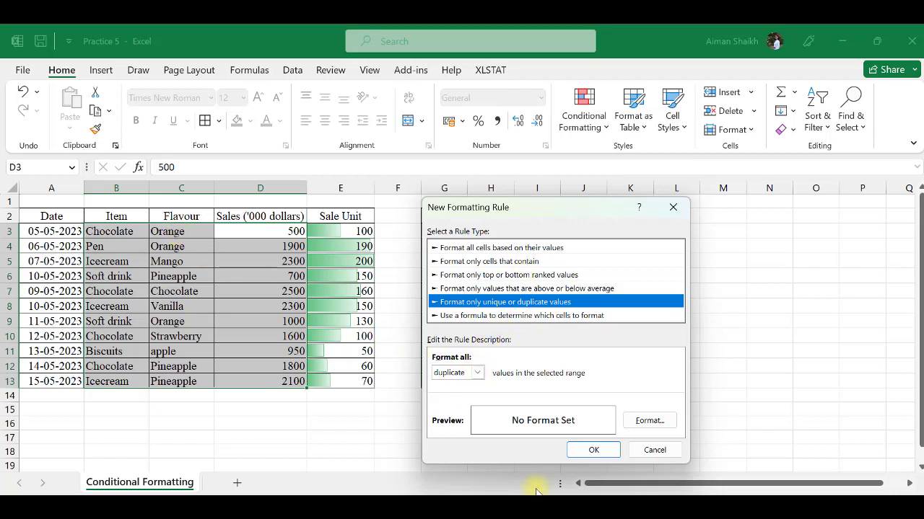
{"action": "left_click", "coordinate": [654, 450]}
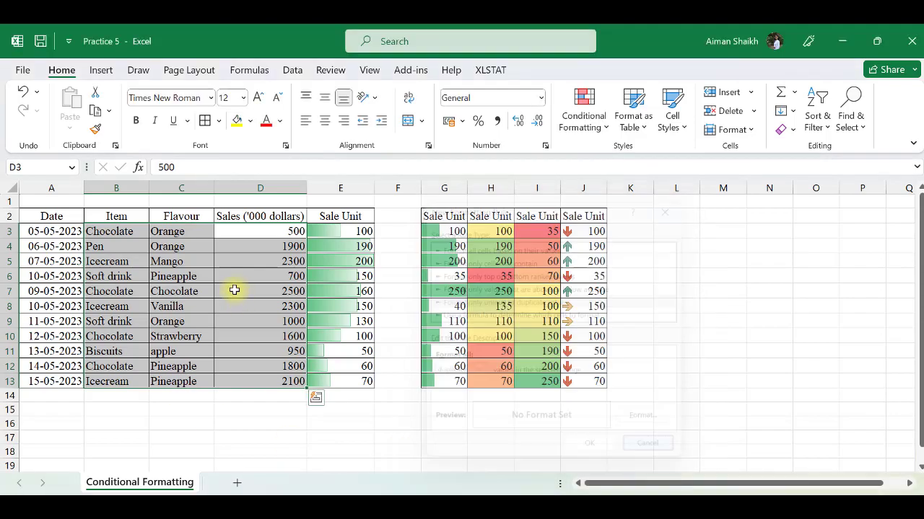
- Create a new formatting rule for the items in B3:B13 that fills duplicate values with dark blue
{"action": "left_click_drag", "start_coordinate": [130, 228], "coordinate": [114, 383]}
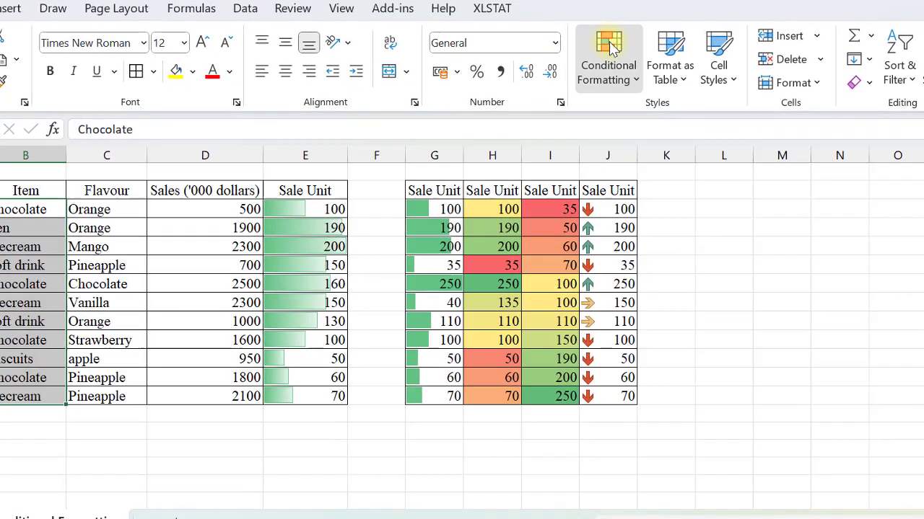
{"action": "left_click", "coordinate": [584, 108]}
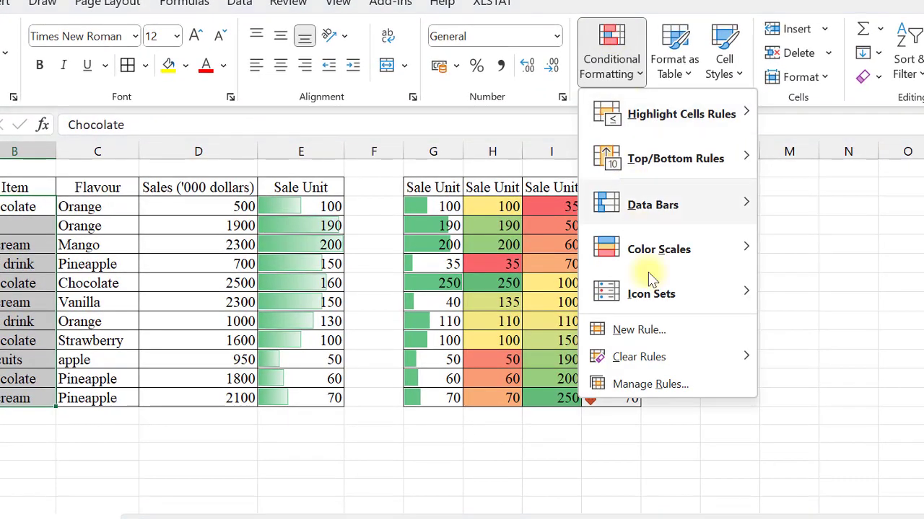
{"action": "left_click", "coordinate": [711, 334]}
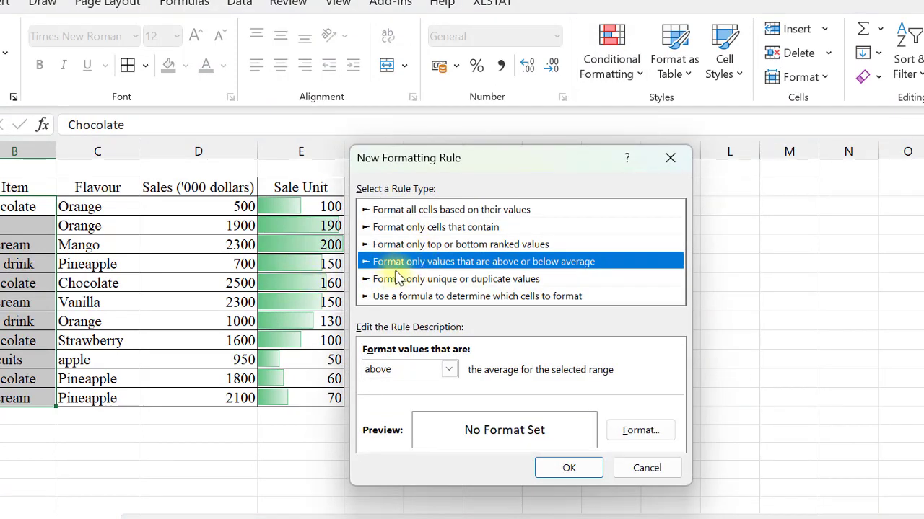
{"action": "left_click", "coordinate": [402, 280]}
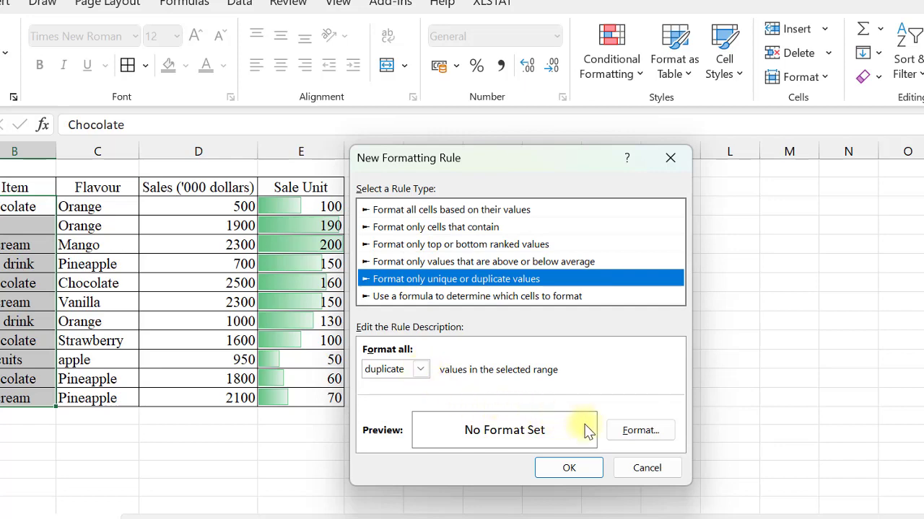
{"action": "left_click", "coordinate": [610, 431]}
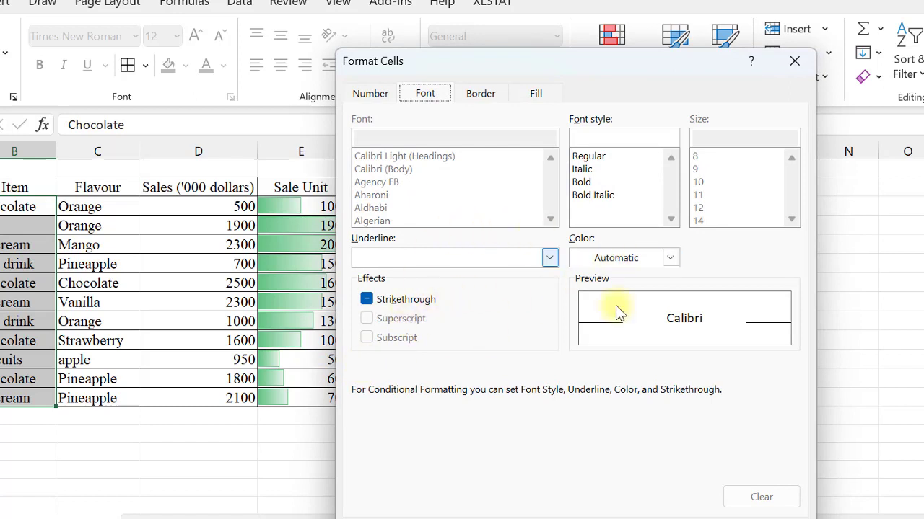
{"action": "left_click", "coordinate": [532, 95]}
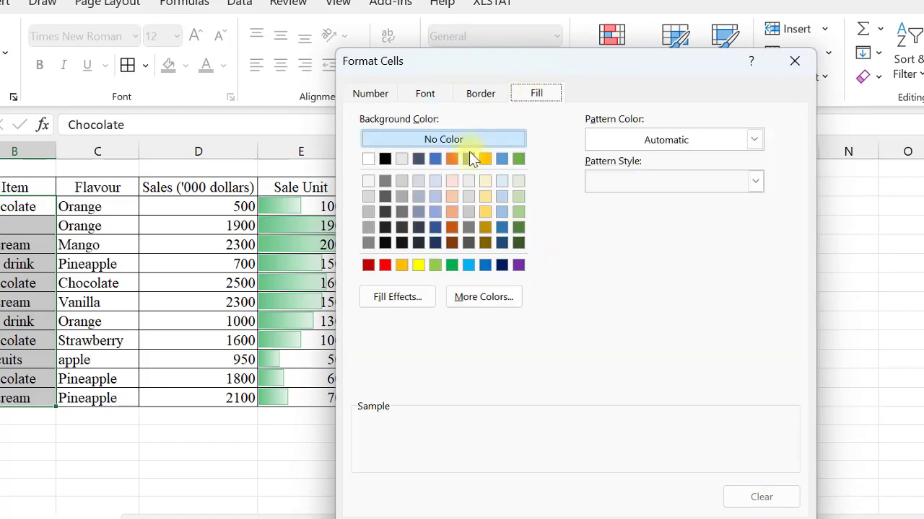
{"action": "left_click", "coordinate": [438, 226]}
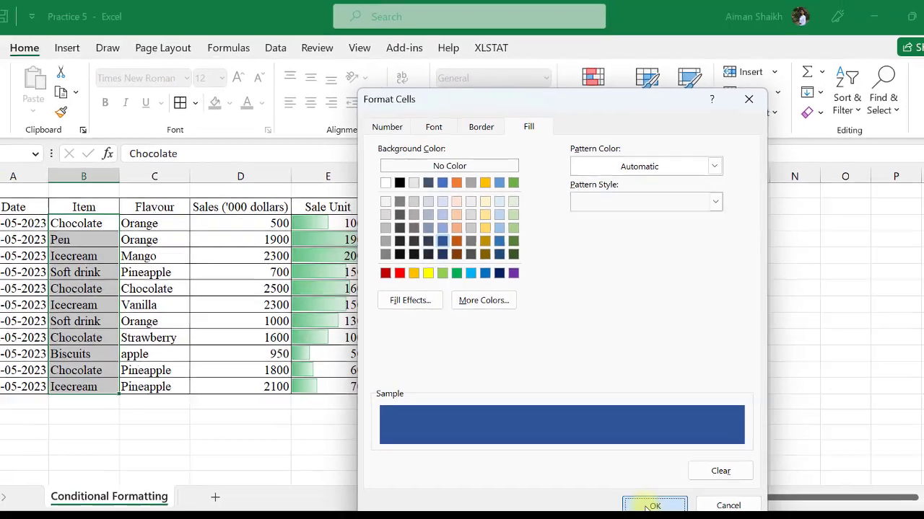
{"action": "left_click", "coordinate": [666, 518]}
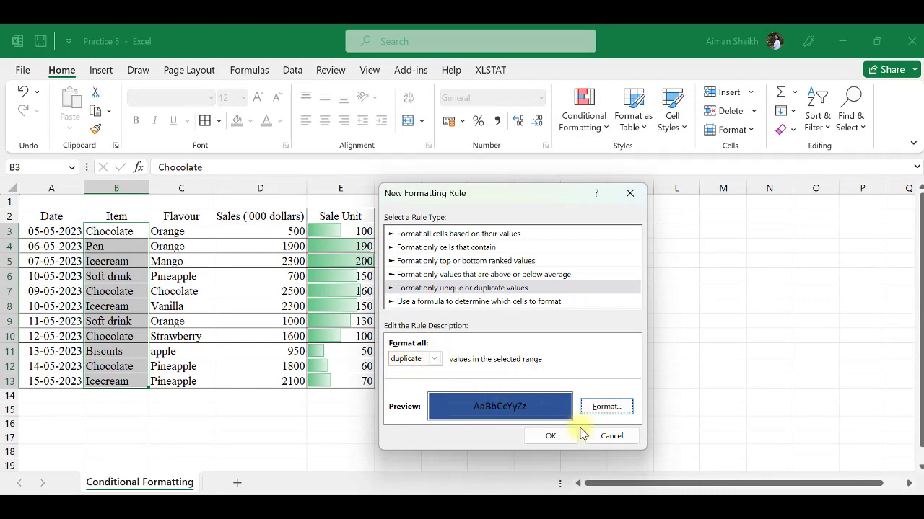
{"action": "left_click", "coordinate": [570, 435]}
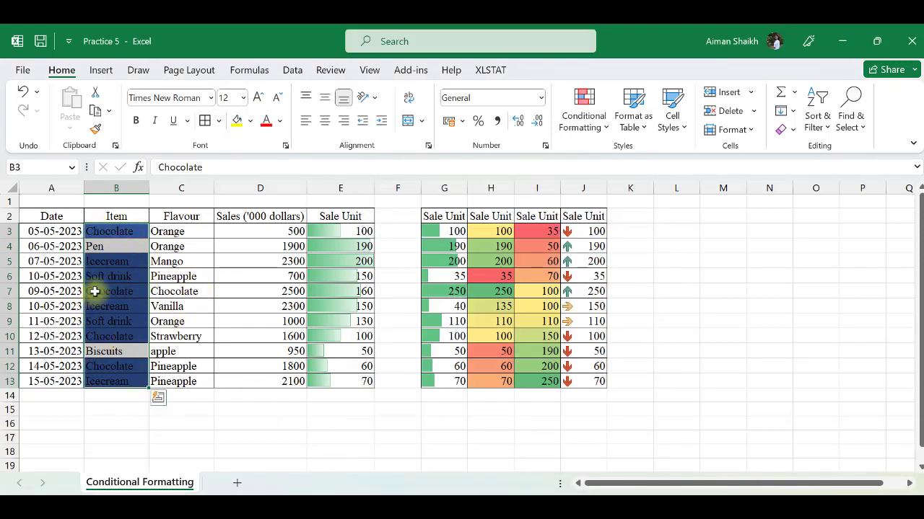
- Add a second new formatting rule to B3:B13 that fills unique values with light gold
{"action": "left_click", "coordinate": [598, 115]}
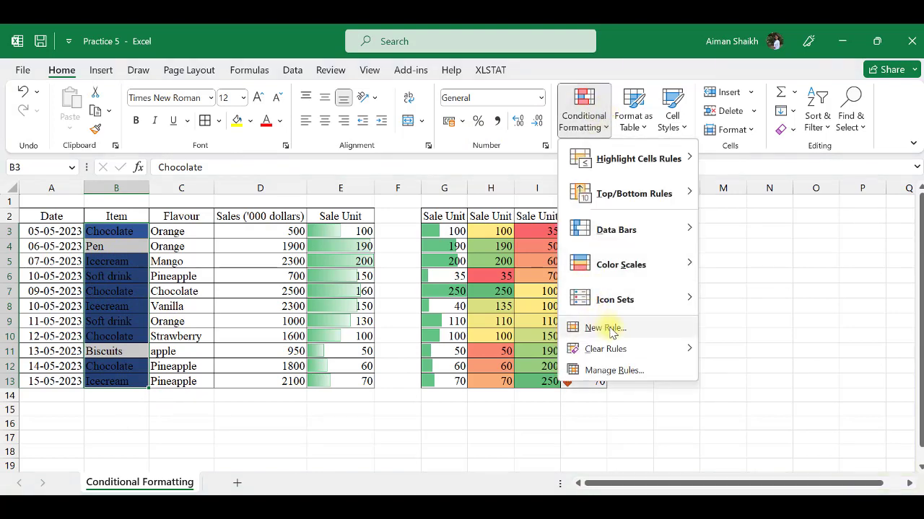
{"action": "left_click", "coordinate": [610, 329]}
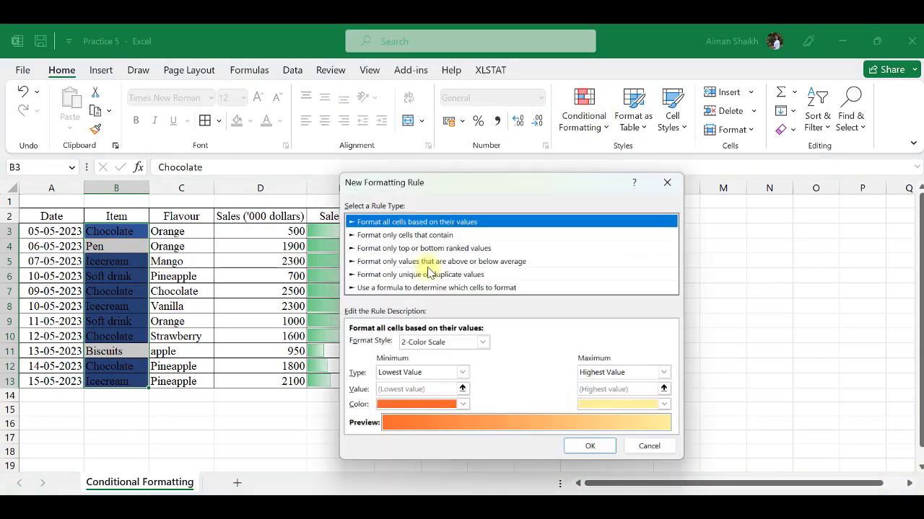
{"action": "left_click", "coordinate": [384, 276]}
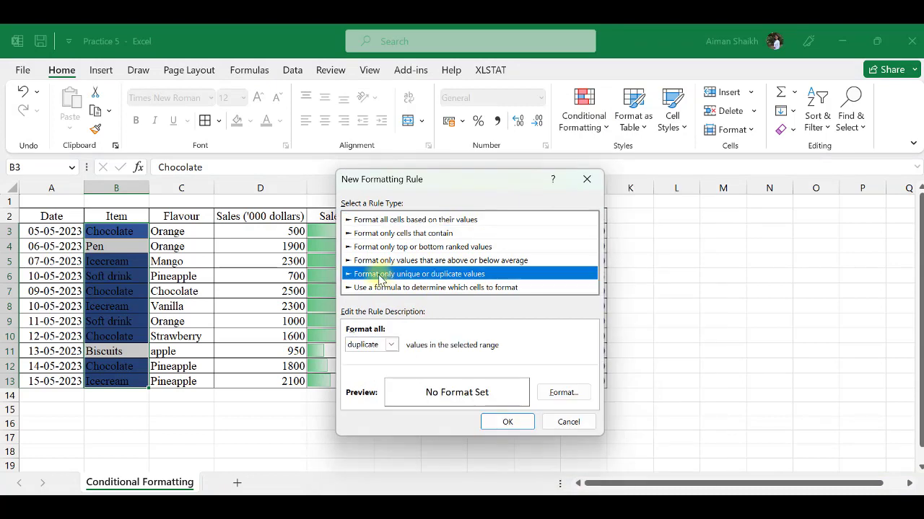
{"action": "left_click", "coordinate": [392, 344]}
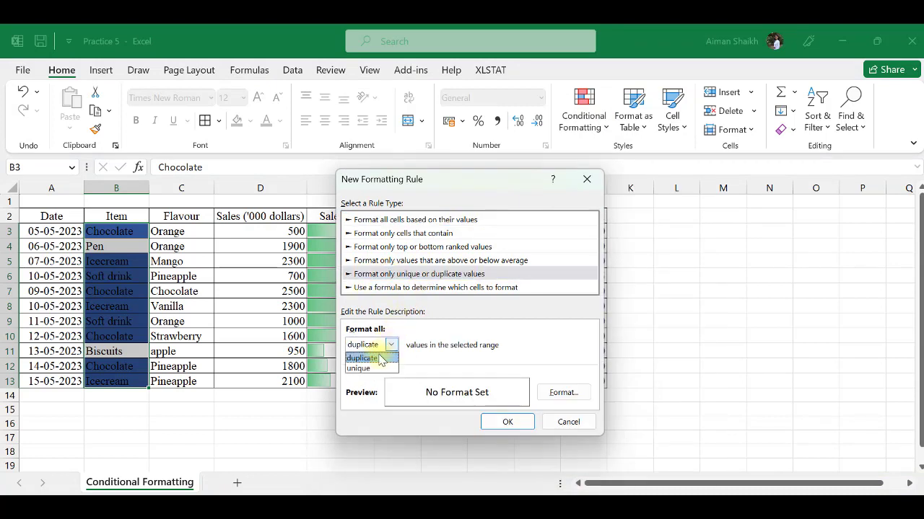
{"action": "left_click", "coordinate": [372, 368]}
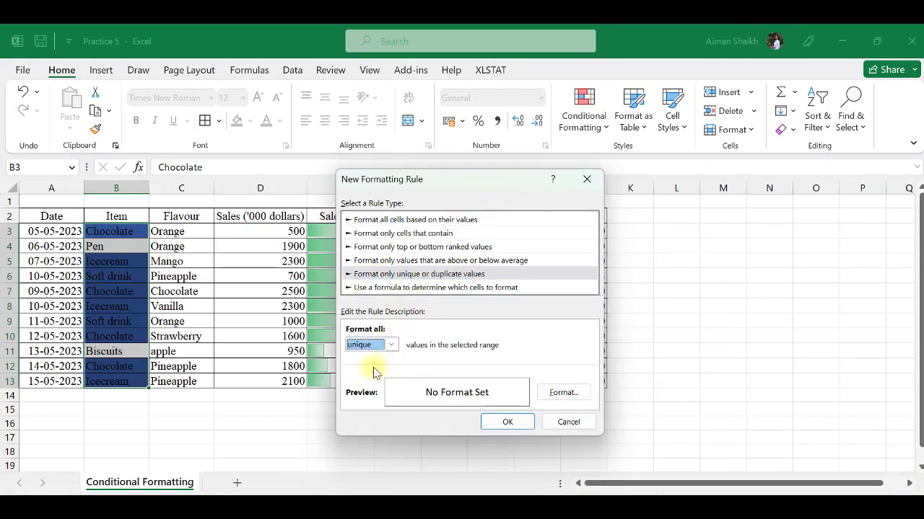
{"action": "left_click", "coordinate": [546, 399]}
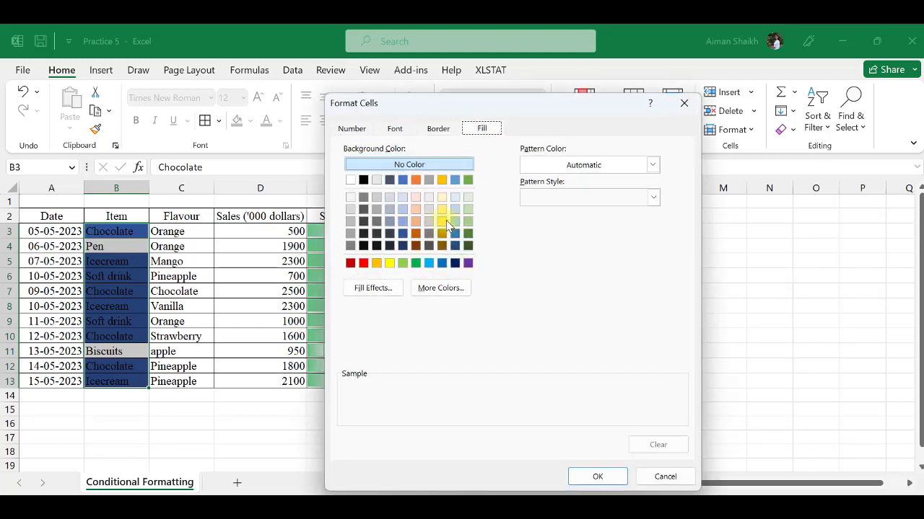
{"action": "left_click", "coordinate": [442, 221]}
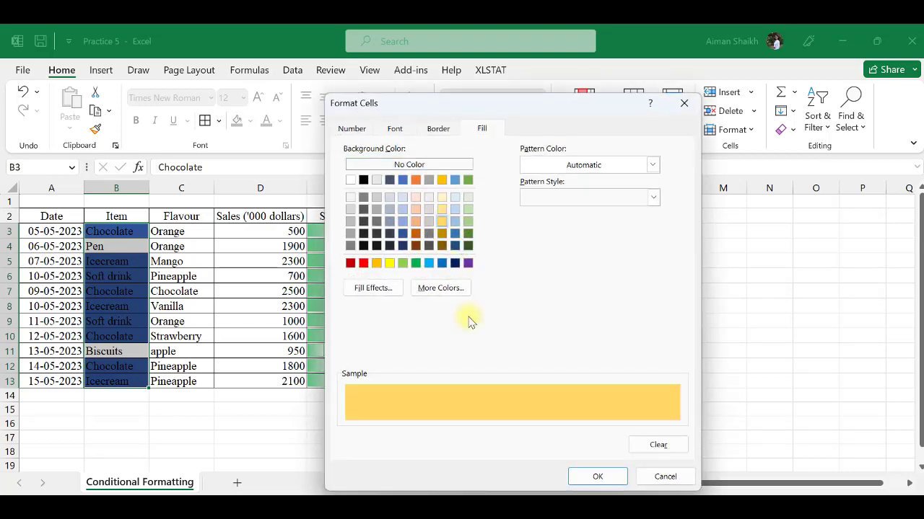
{"action": "left_click", "coordinate": [613, 475]}
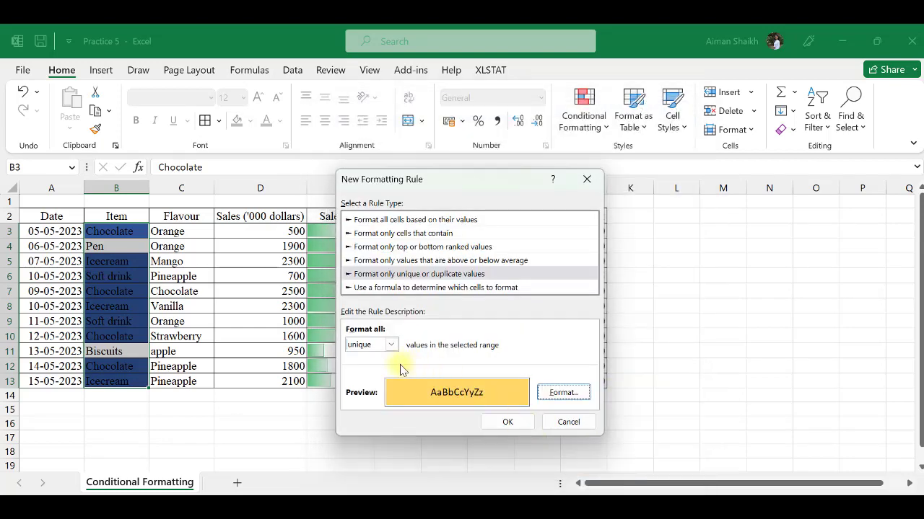
{"action": "left_click", "coordinate": [505, 421]}
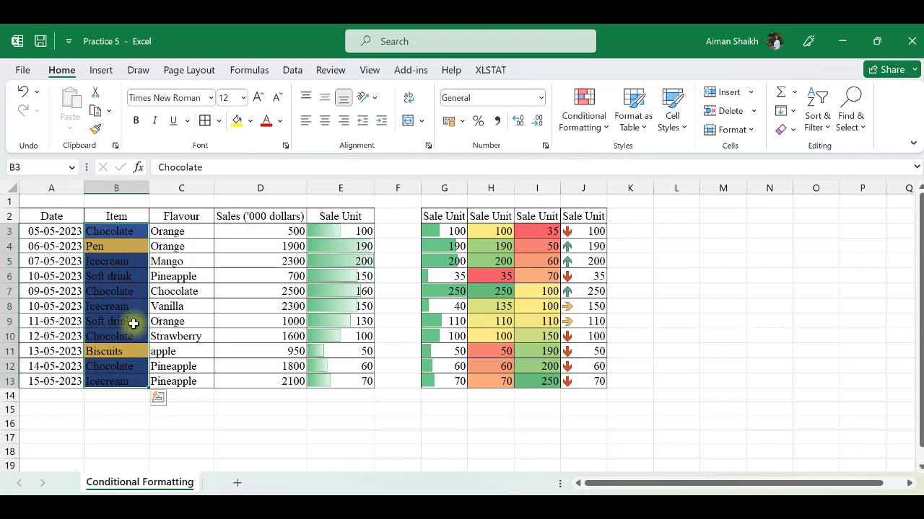
{"action": "left_click", "coordinate": [659, 342]}
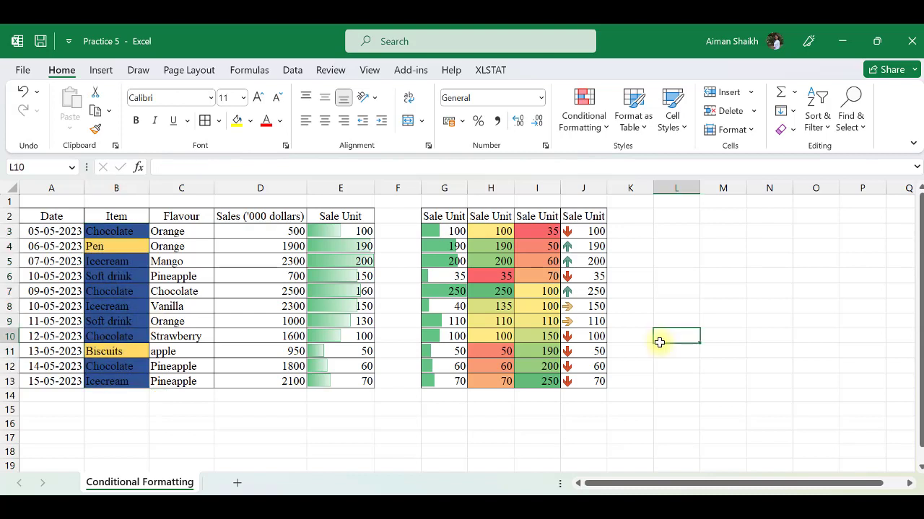